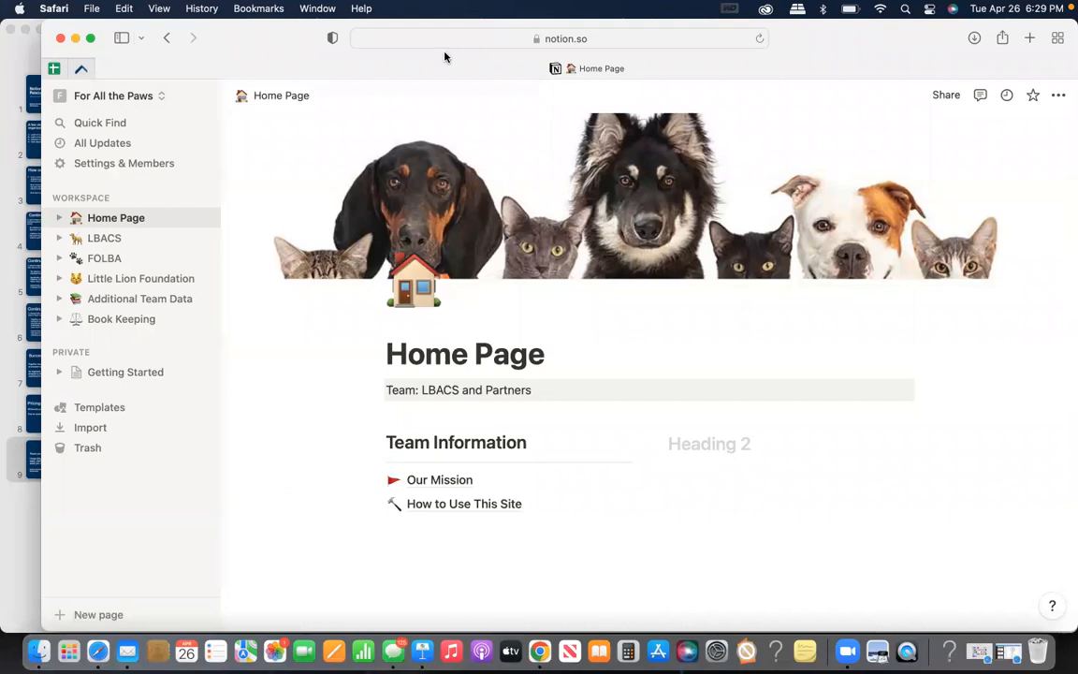
left_click_drag(264, 48, 256, 56)
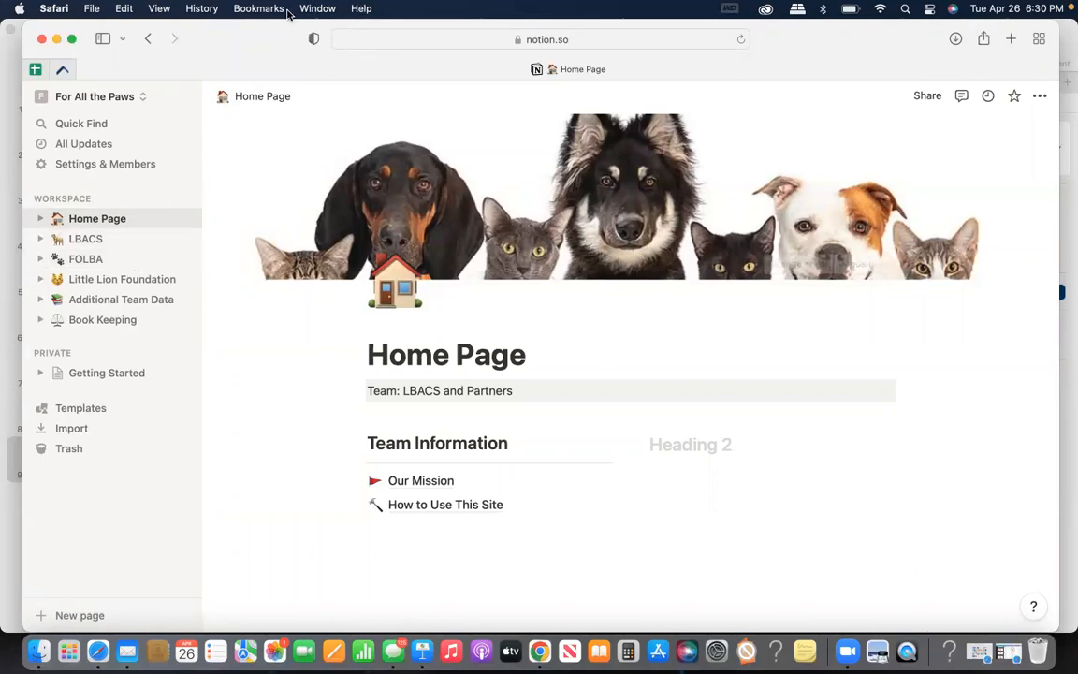
left_click_drag(277, 41, 277, 75)
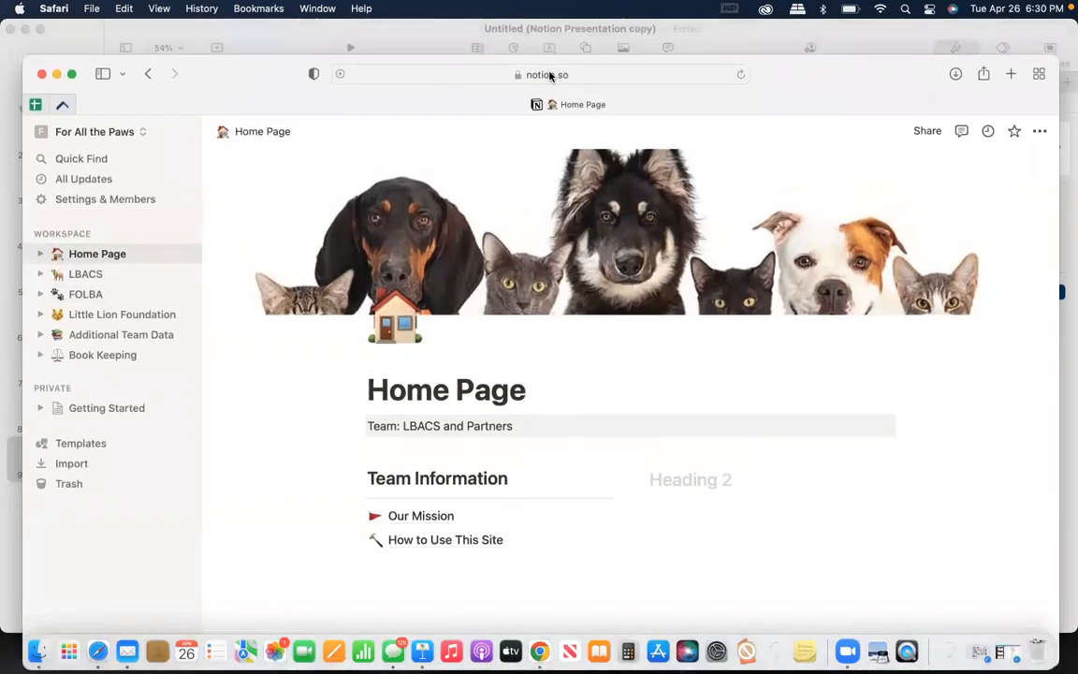
left_click_drag(222, 93, 219, 39)
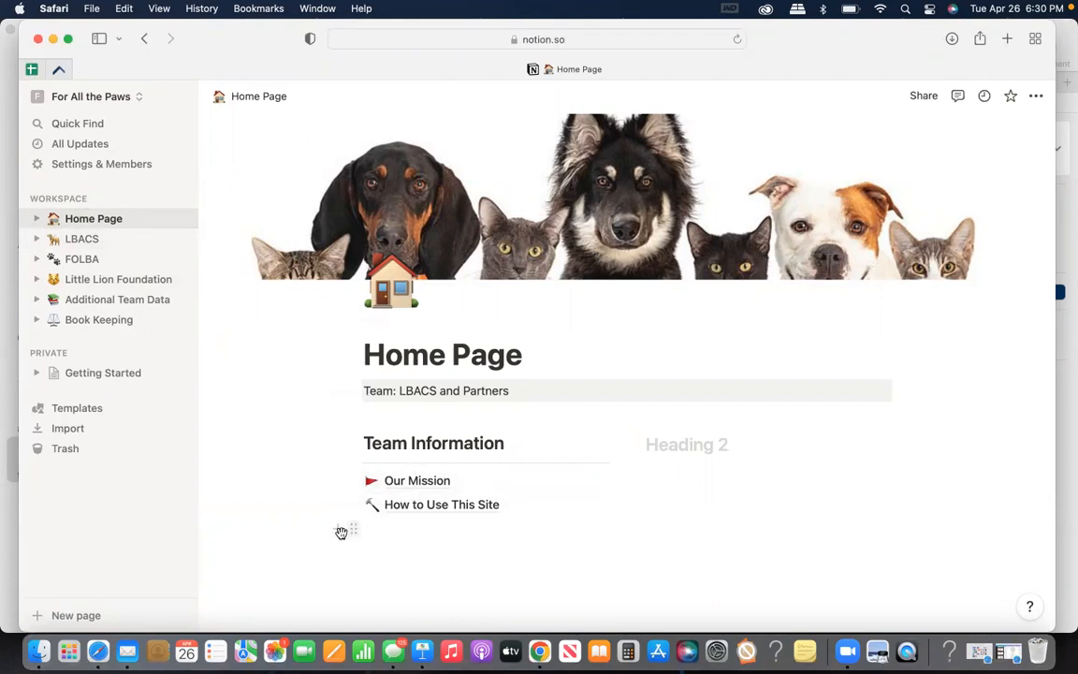
left_click(341, 532)
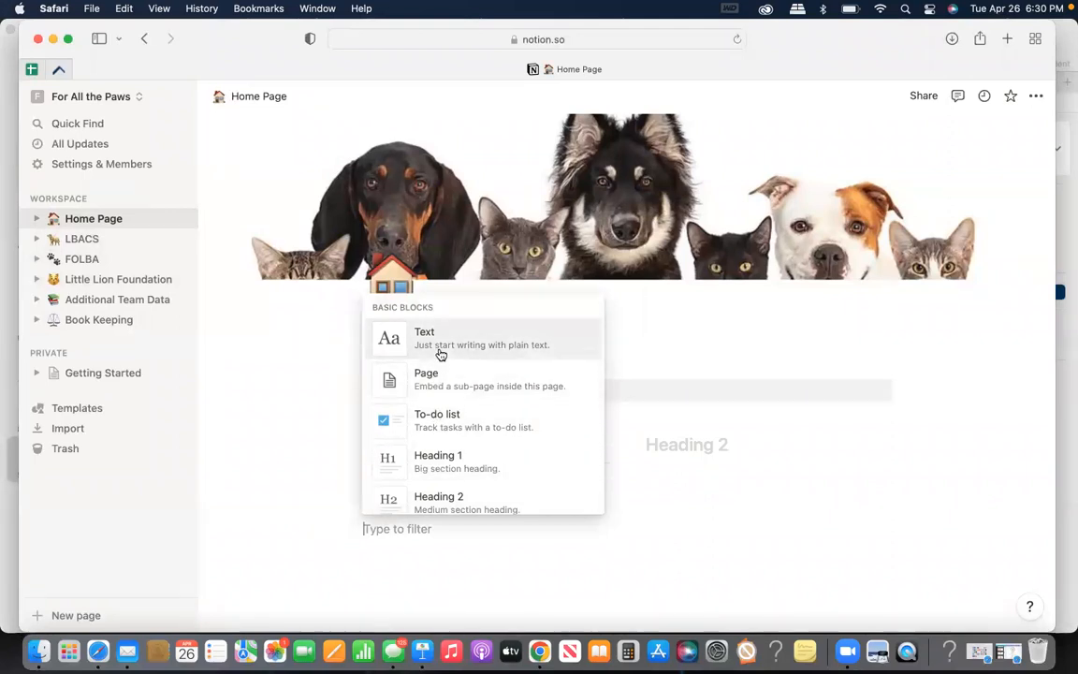
left_click(635, 549)
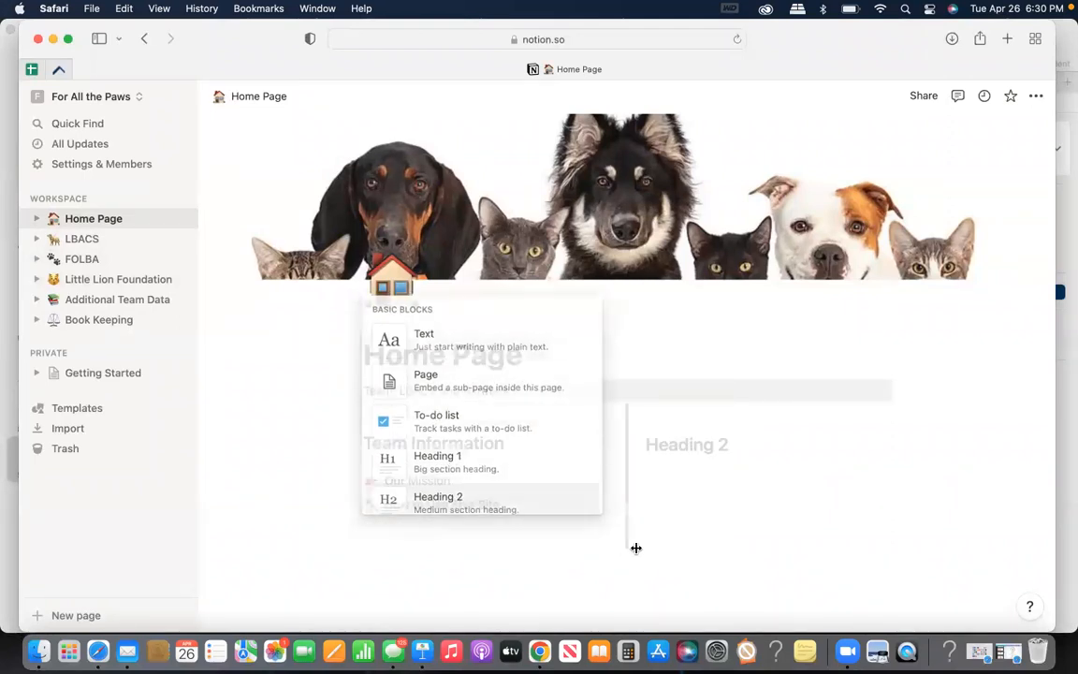
Open the Our Mission page from the Home Page and read its Mission, Vision and Values sections
left_click(431, 480)
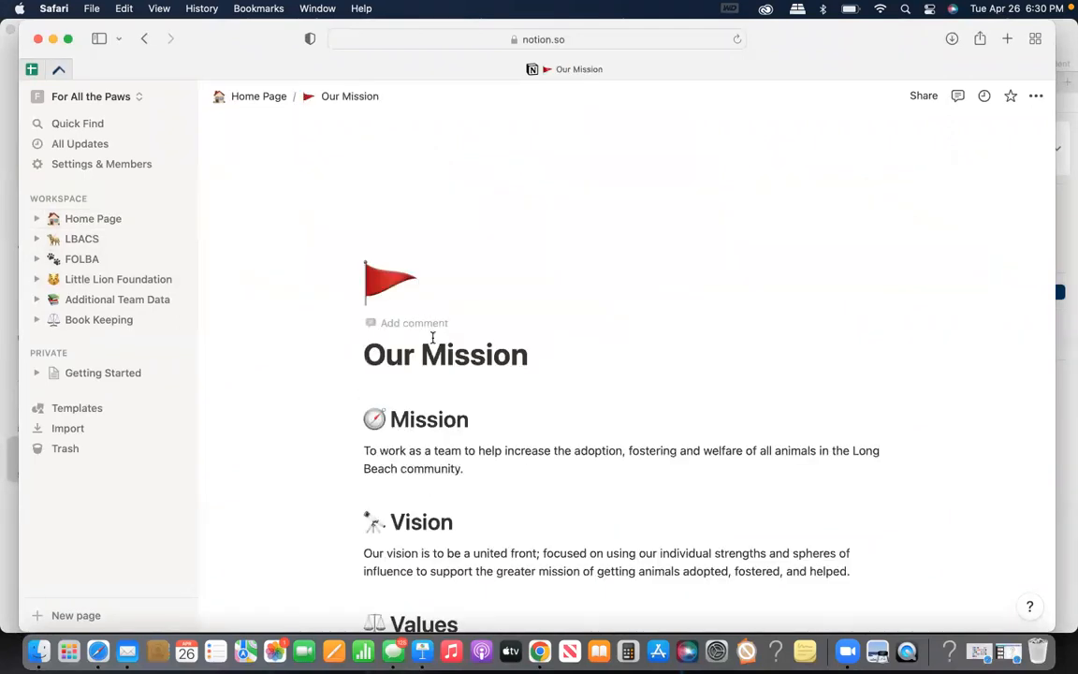
scroll(644, 381, "down", 3)
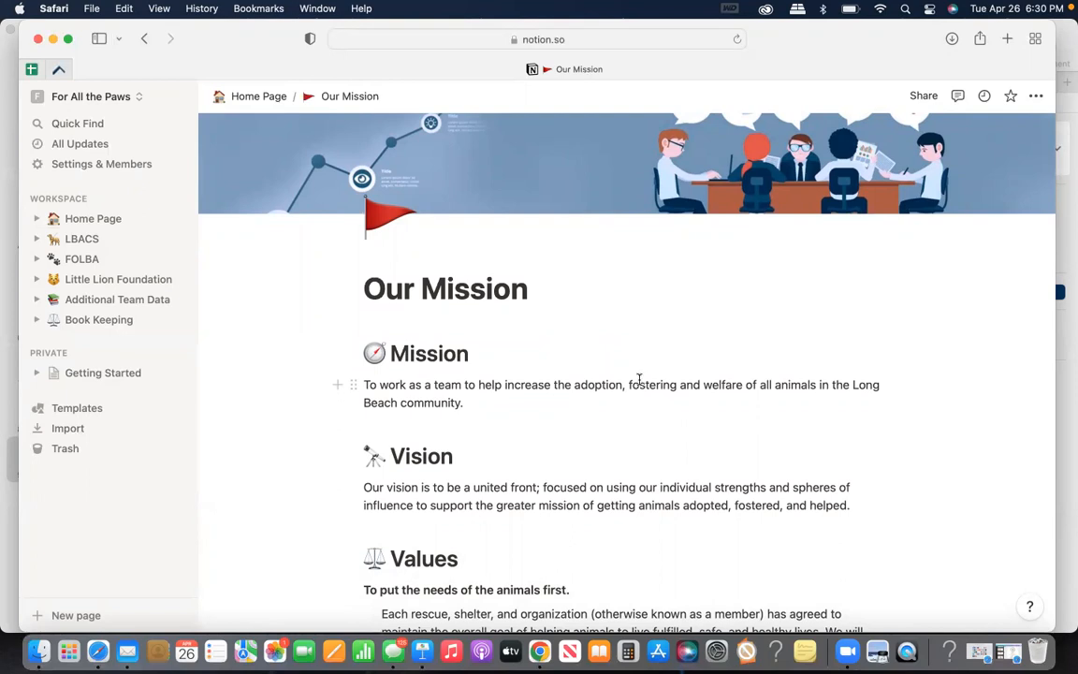
scroll(639, 378, "down", 5)
scroll(637, 376, "down", 8)
scroll(493, 454, "down", 12)
scroll(492, 454, "up", 15)
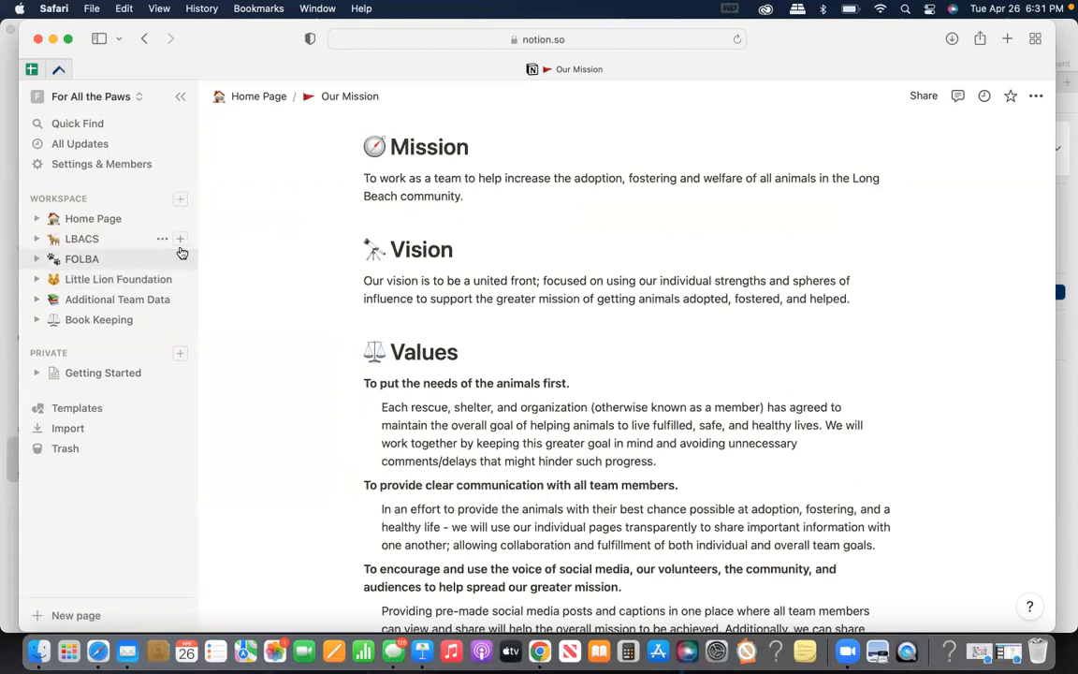
scroll(291, 208, "up", 5)
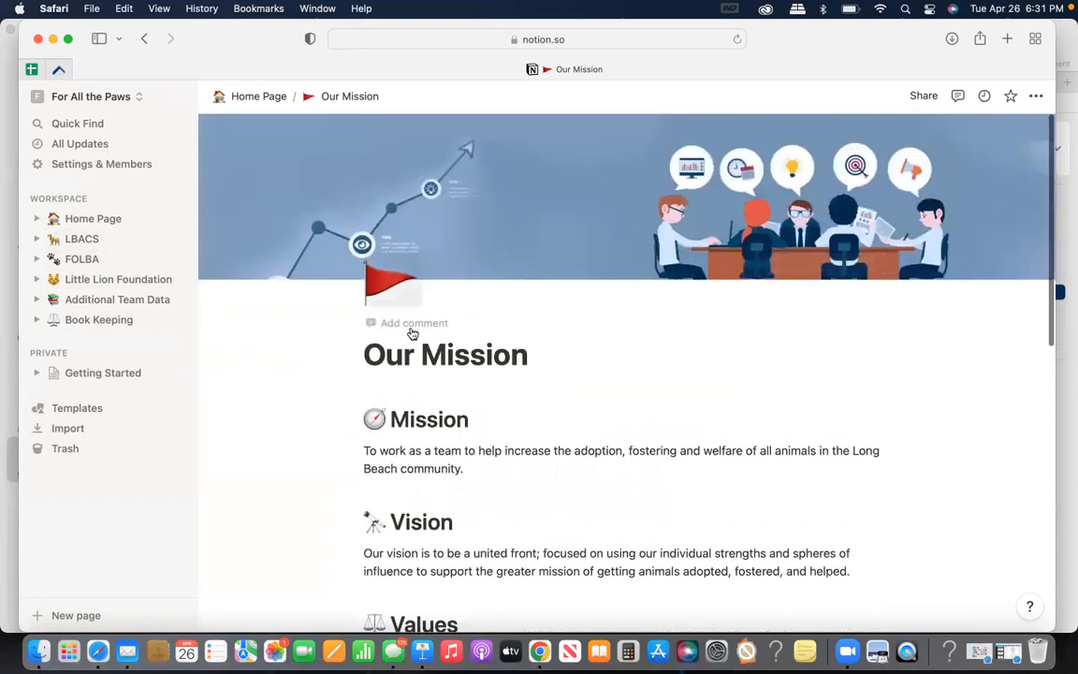
scroll(411, 446, "down", 2)
scroll(413, 441, "down", 2)
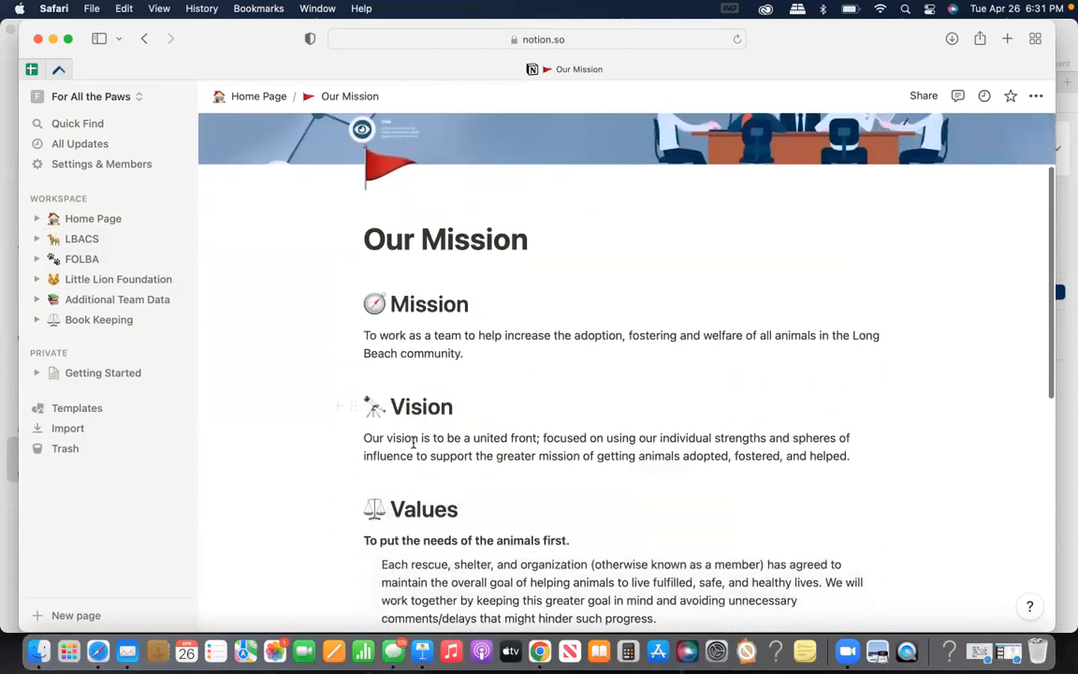
Return to the Home Page and reopen Our Mission to review it down to the closing quote
left_click(111, 221)
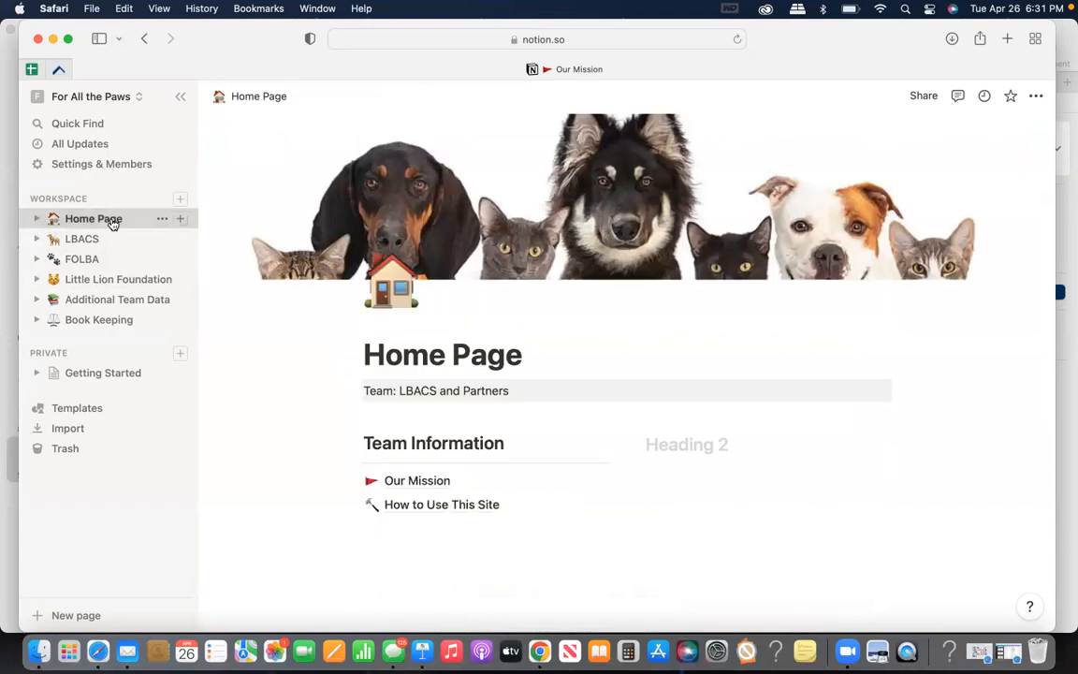
left_click(417, 482)
scroll(436, 510, "down", 10)
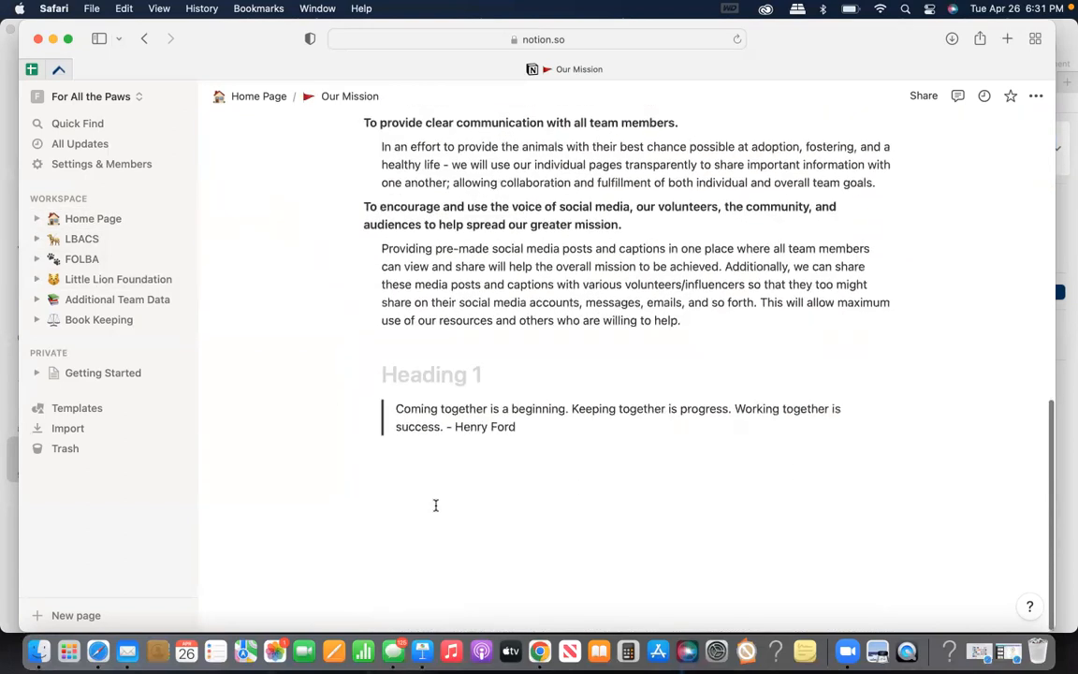
scroll(271, 335, "up", 6)
scroll(187, 281, "up", 3)
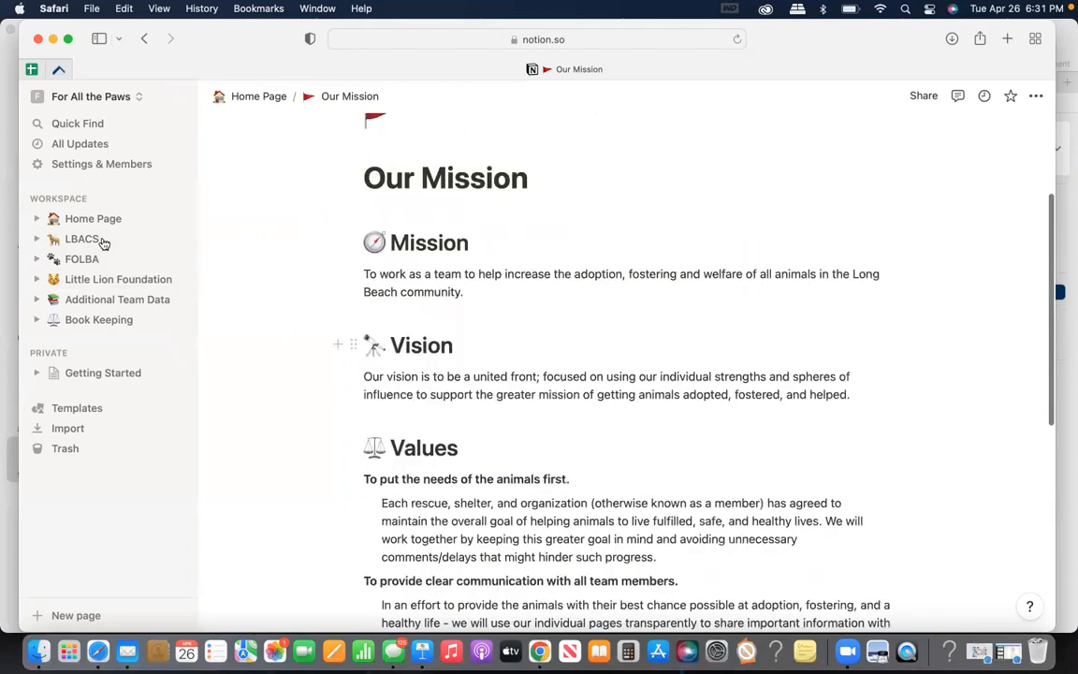
Open How to Use This Site from the Home Page and read it through to the Task List section
left_click(89, 220)
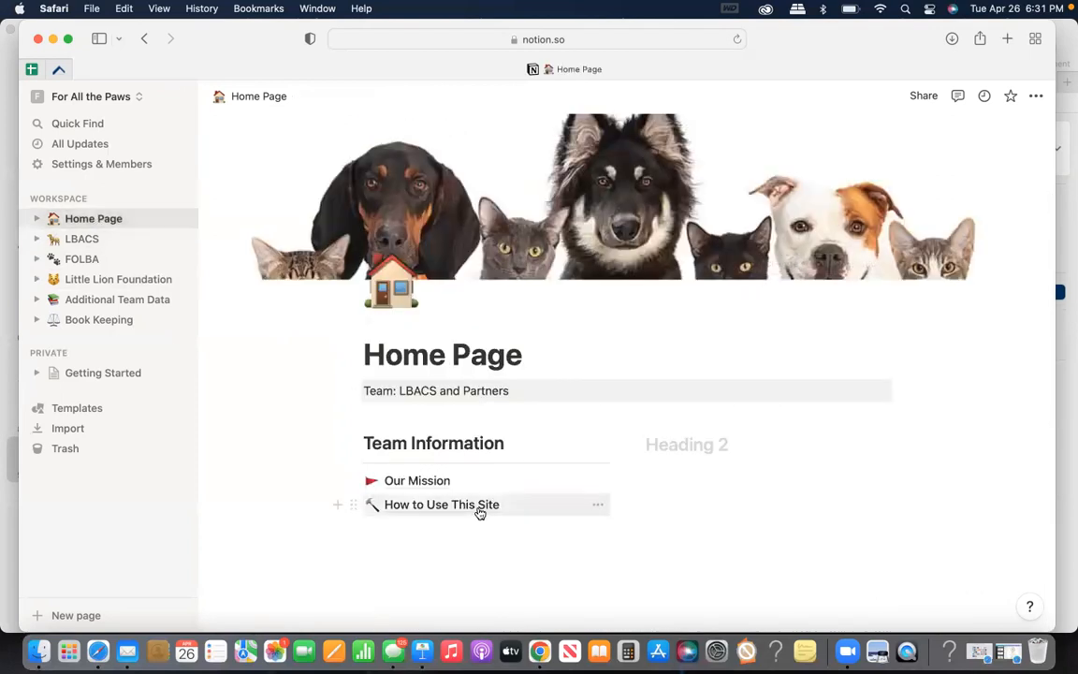
left_click(478, 507)
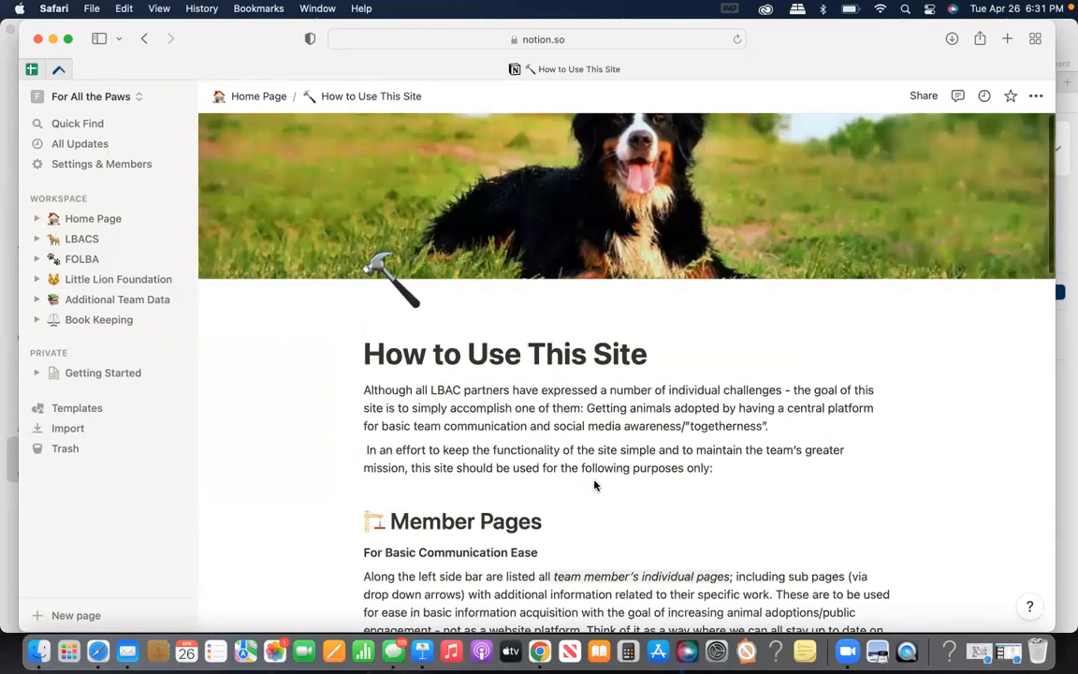
scroll(594, 485, "down", 3)
scroll(594, 480, "down", 3)
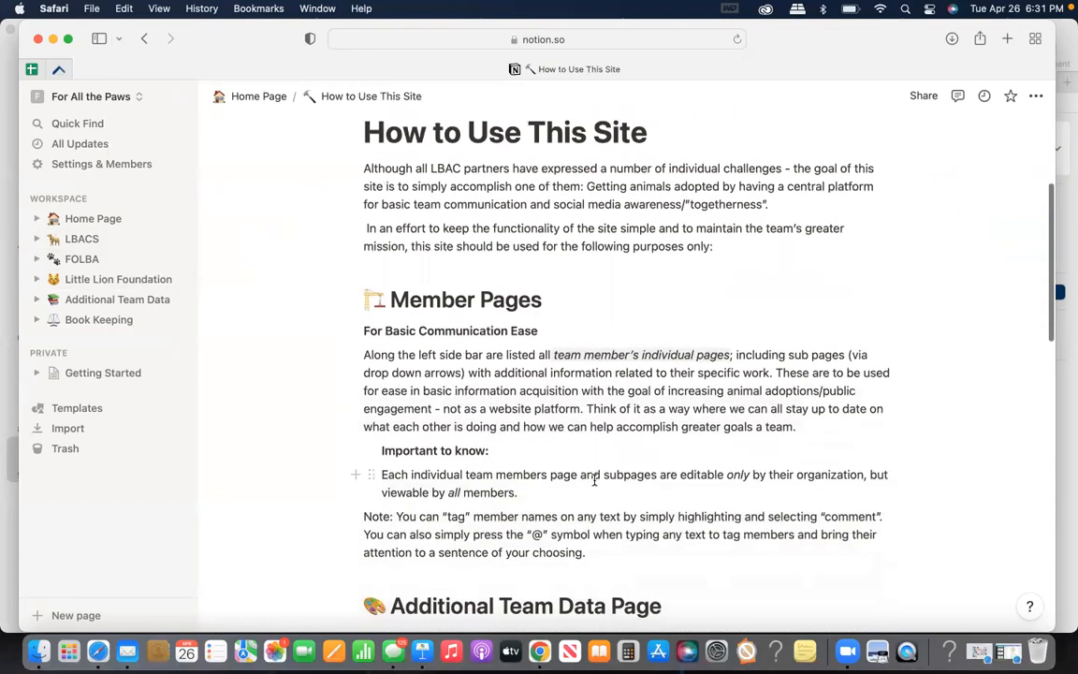
scroll(595, 480, "down", 3)
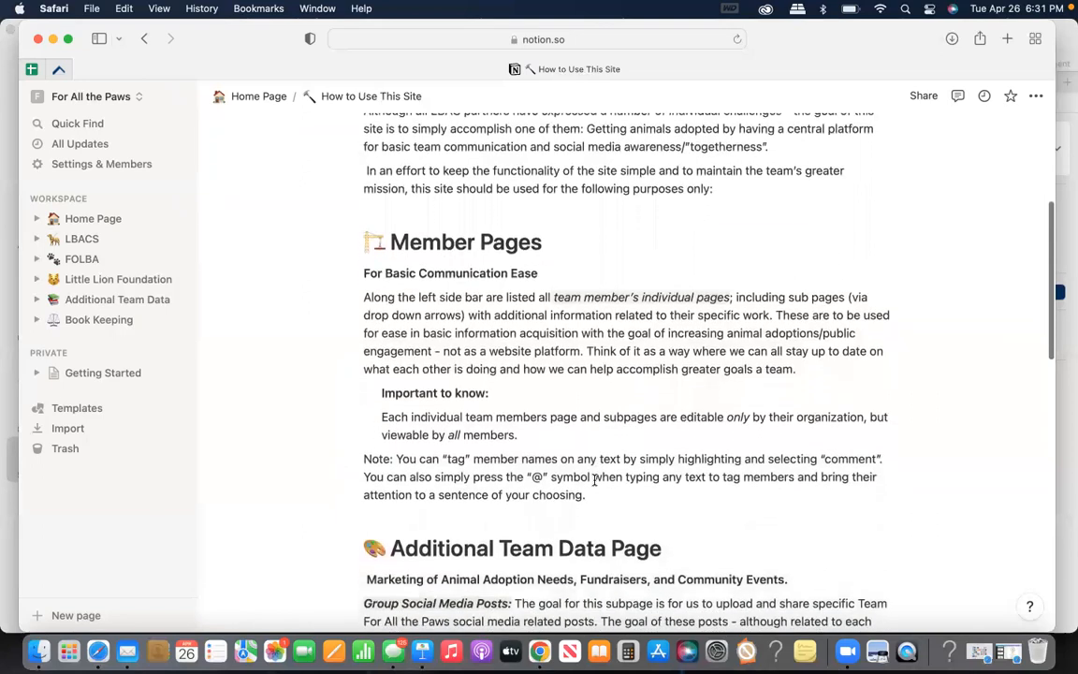
scroll(594, 480, "down", 10)
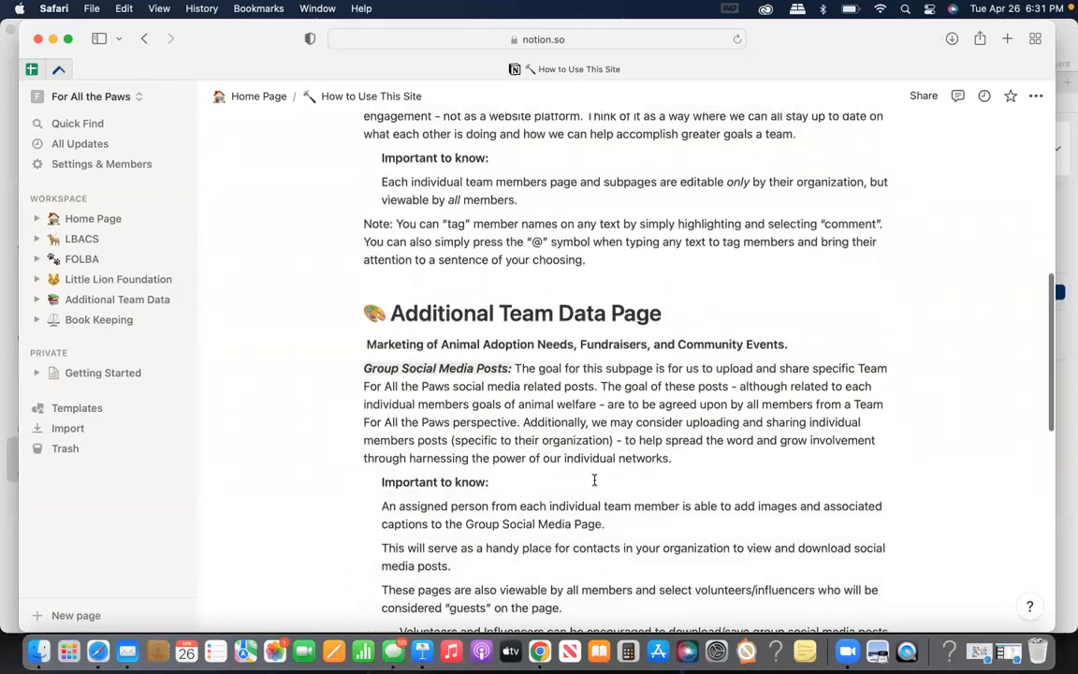
scroll(594, 480, "down", 6)
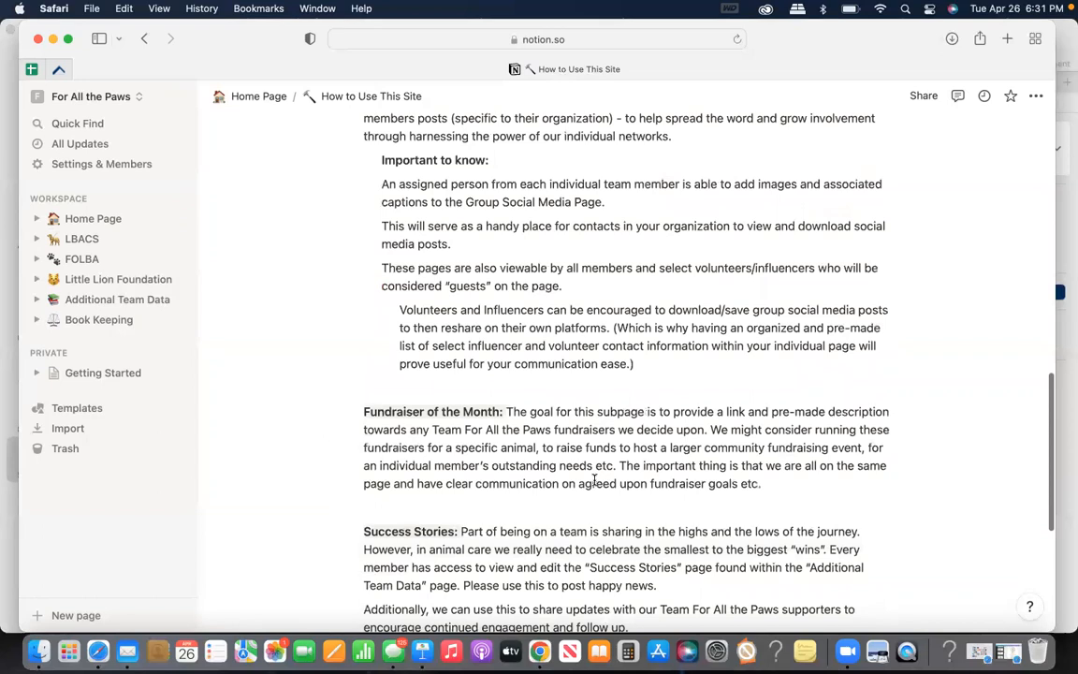
scroll(595, 480, "down", 1)
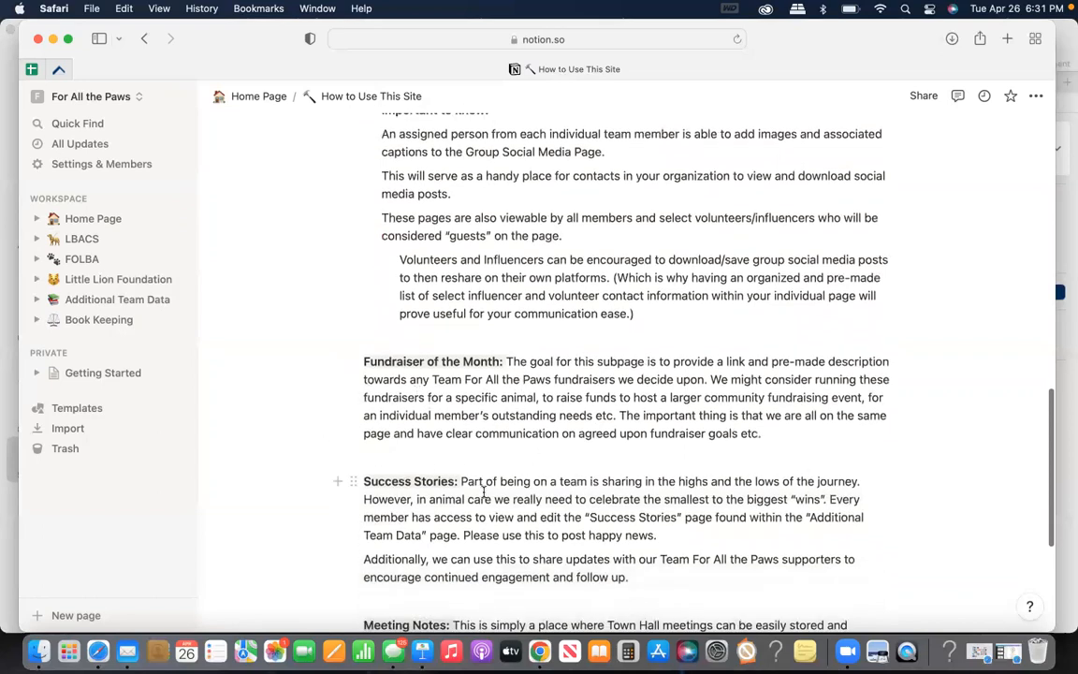
scroll(484, 491, "down", 6)
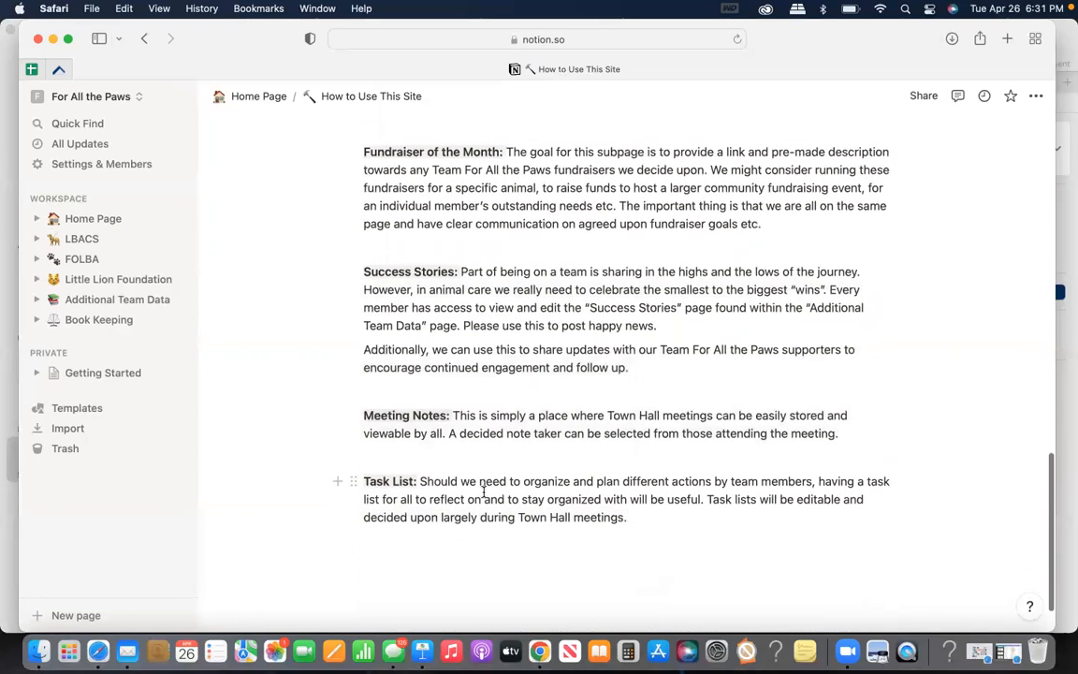
Go back to the Home Page, look through the subpages listed on the LBACS page, and open the FOLBA page
left_click(110, 221)
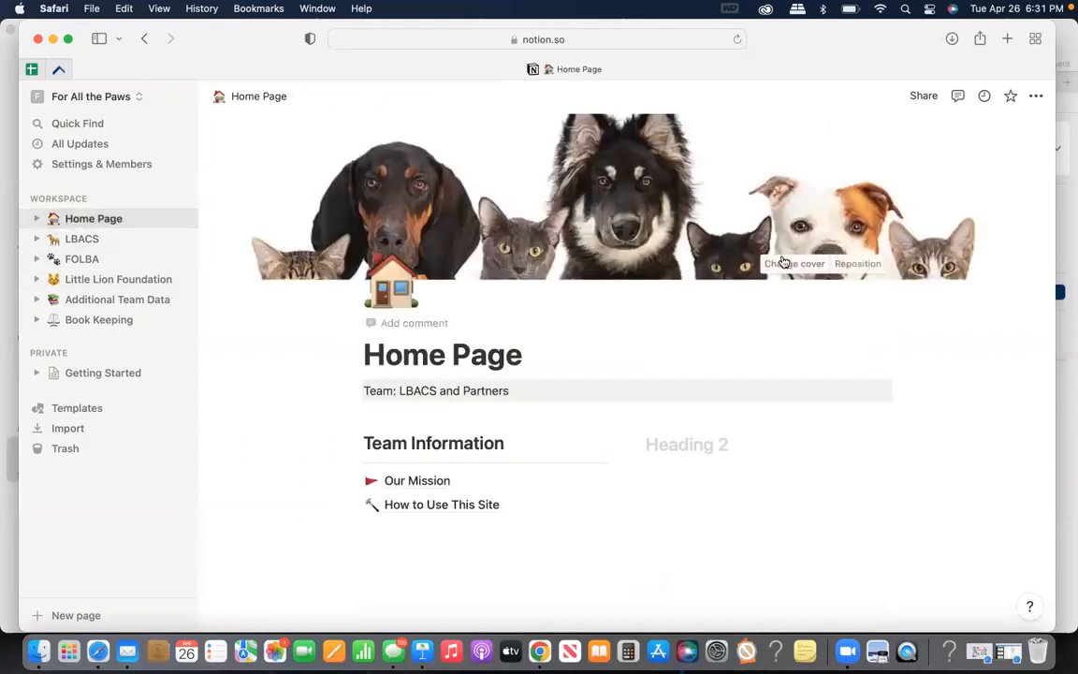
left_click(104, 246)
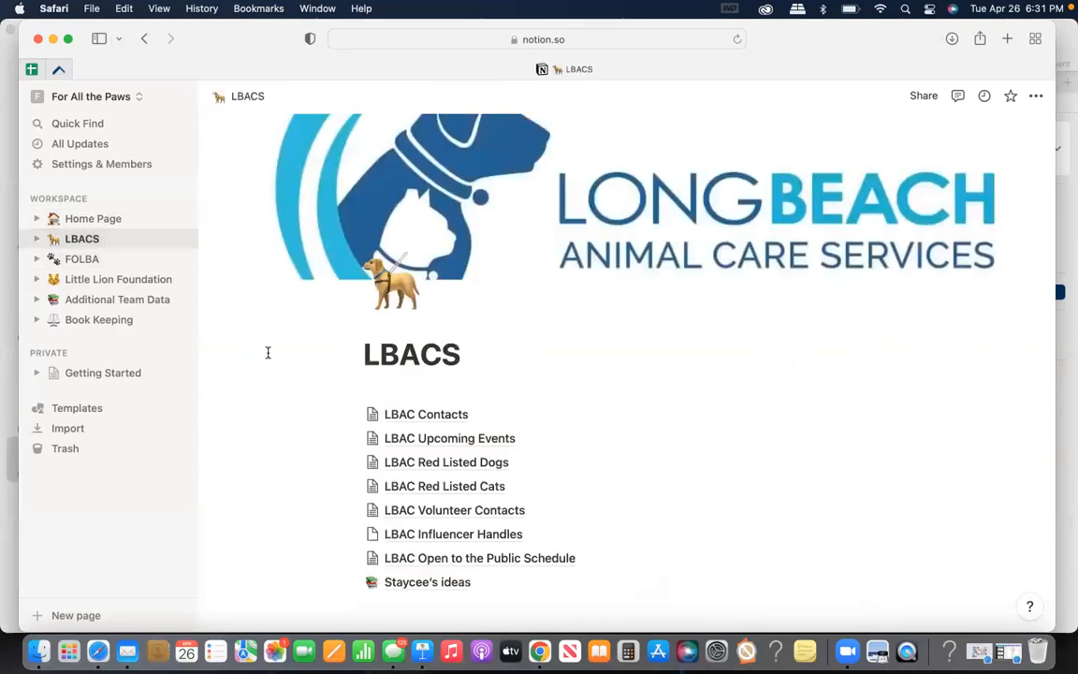
scroll(789, 297, "down", 2)
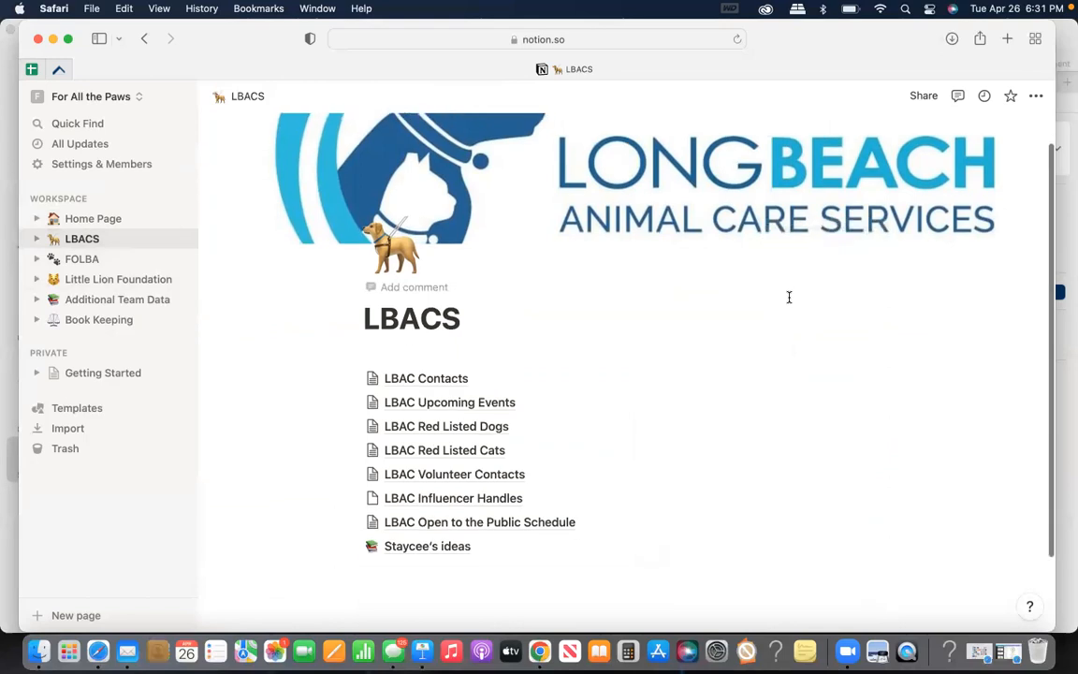
scroll(790, 297, "down", 4)
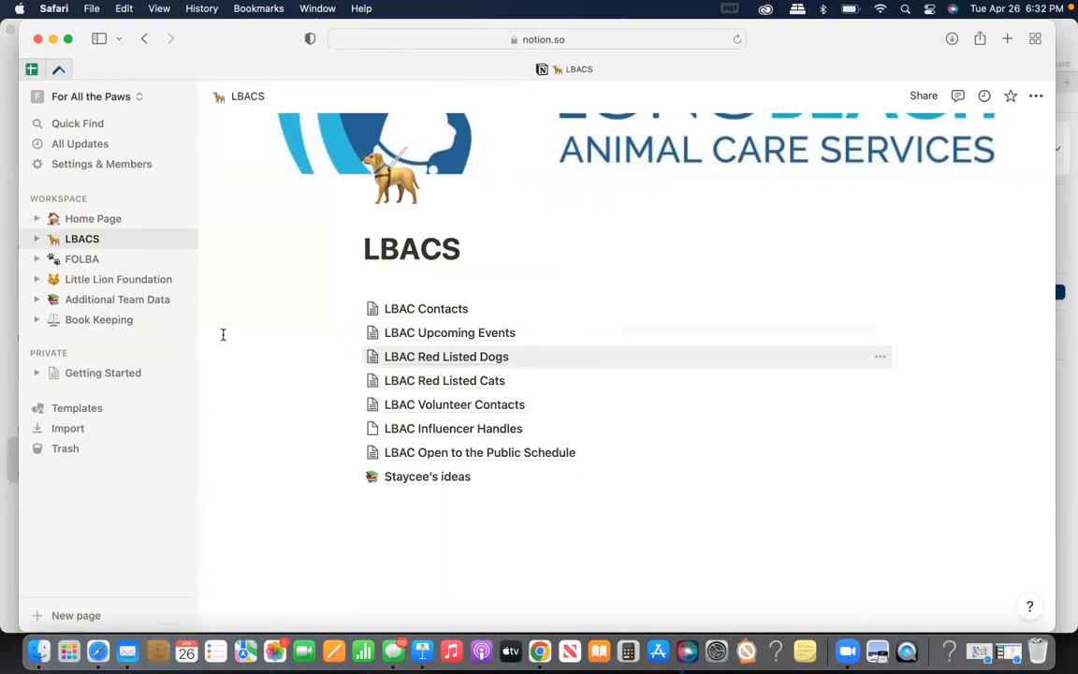
left_click(83, 259)
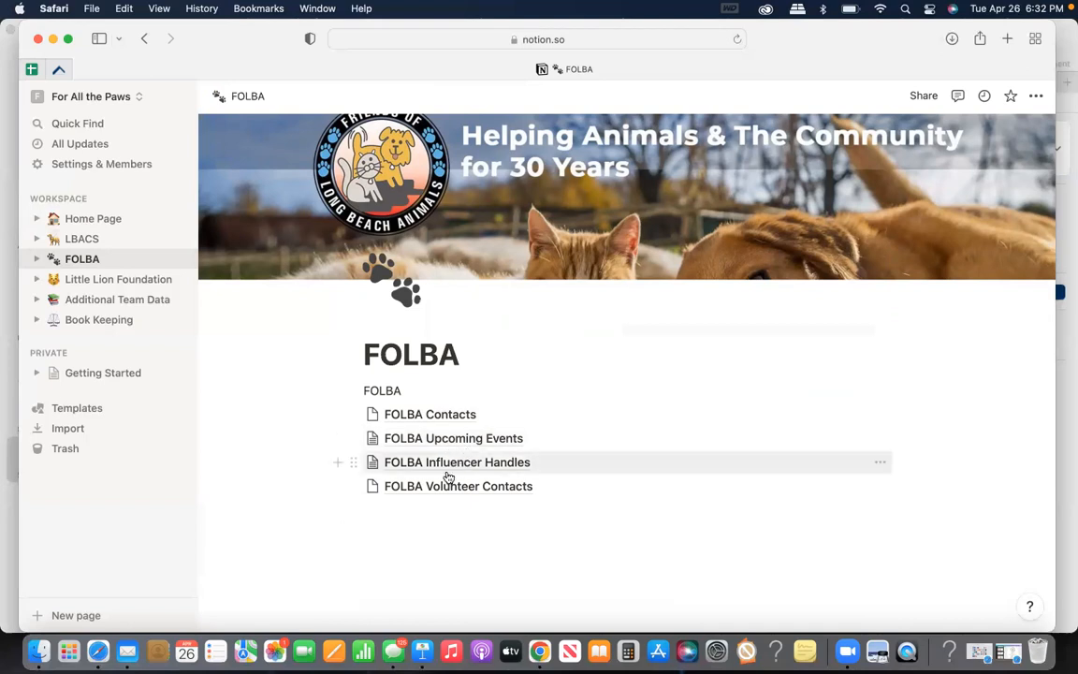
Try inserting a table block below the FOLBA Volunteer Contacts link, and undo the insertion
left_click(338, 512)
scroll(456, 412, "down", 3)
scroll(456, 397, "down", 1)
left_click(450, 385)
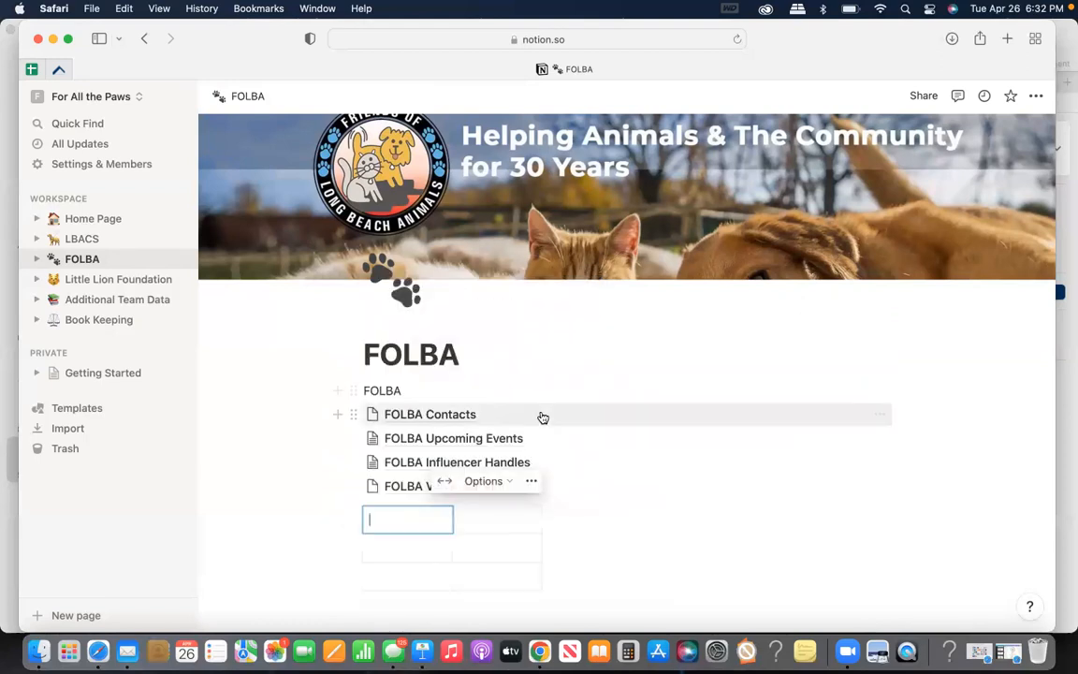
scroll(543, 417, "down", 3)
key("super+z")
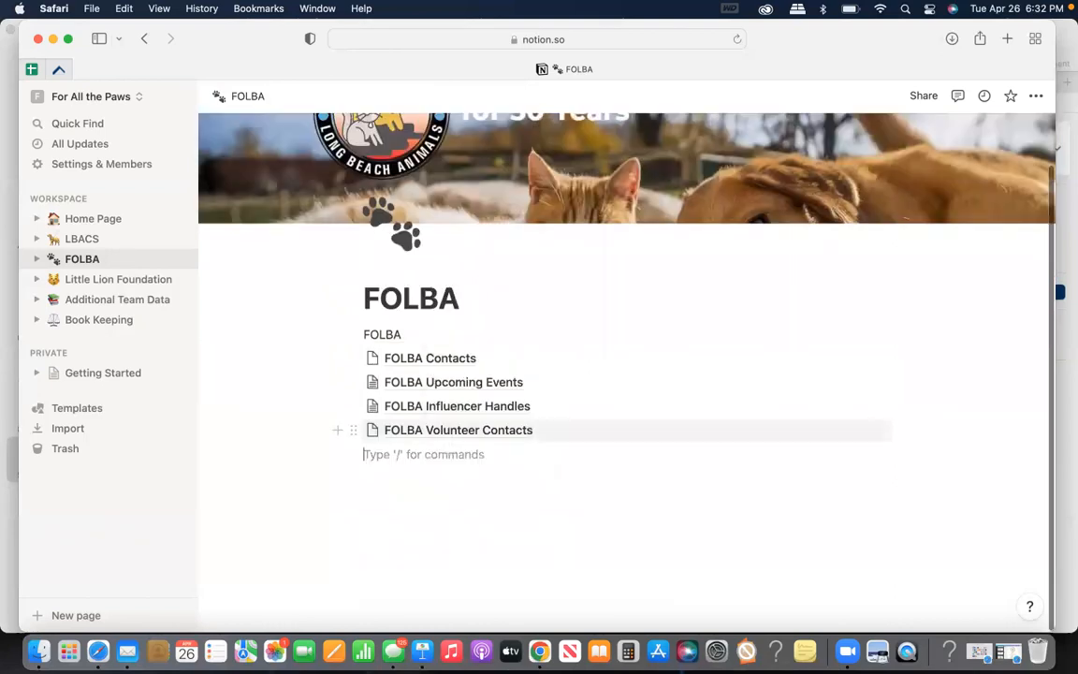
View the Little Lion Foundation page, expand the subpages of Additional Team Data, and open that page
left_click(121, 280)
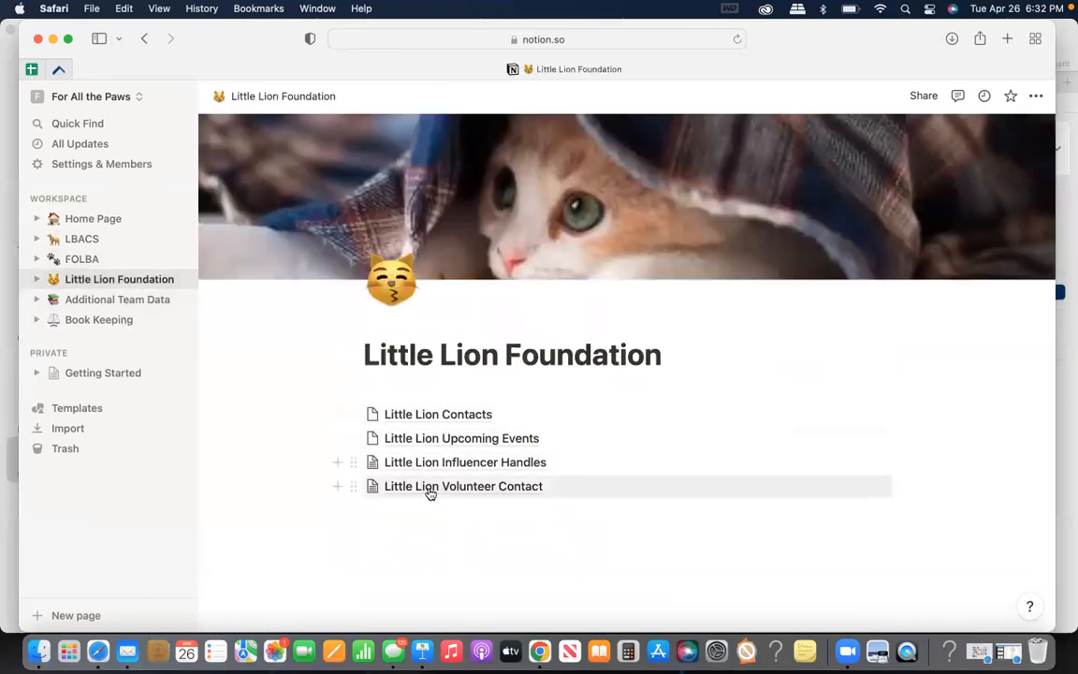
left_click(41, 300)
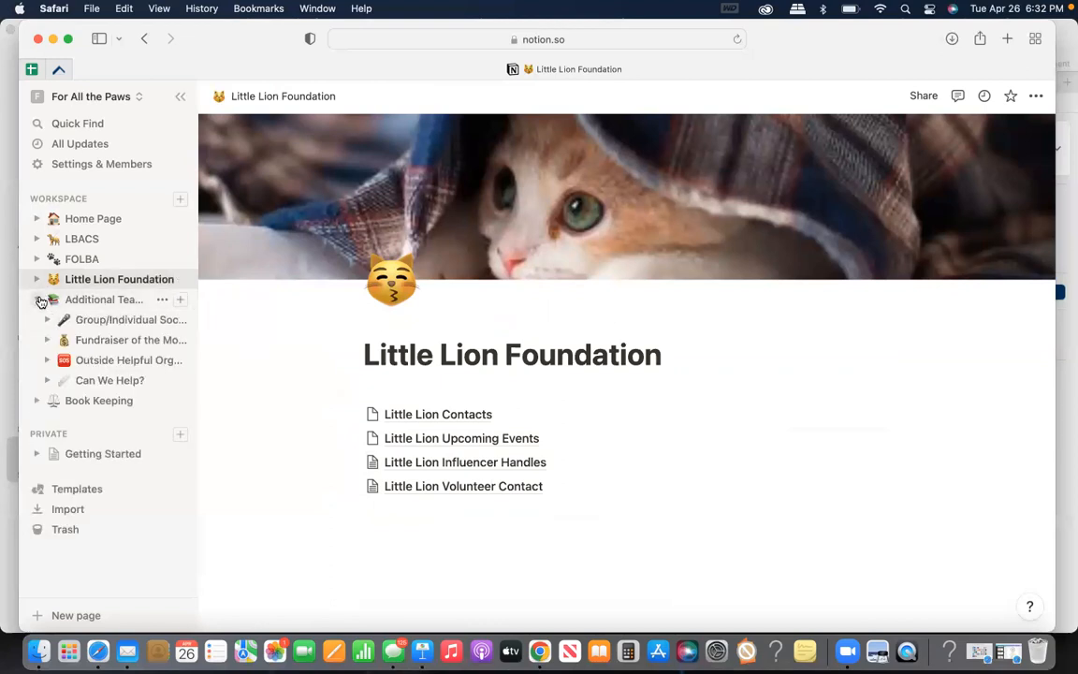
left_click(105, 304)
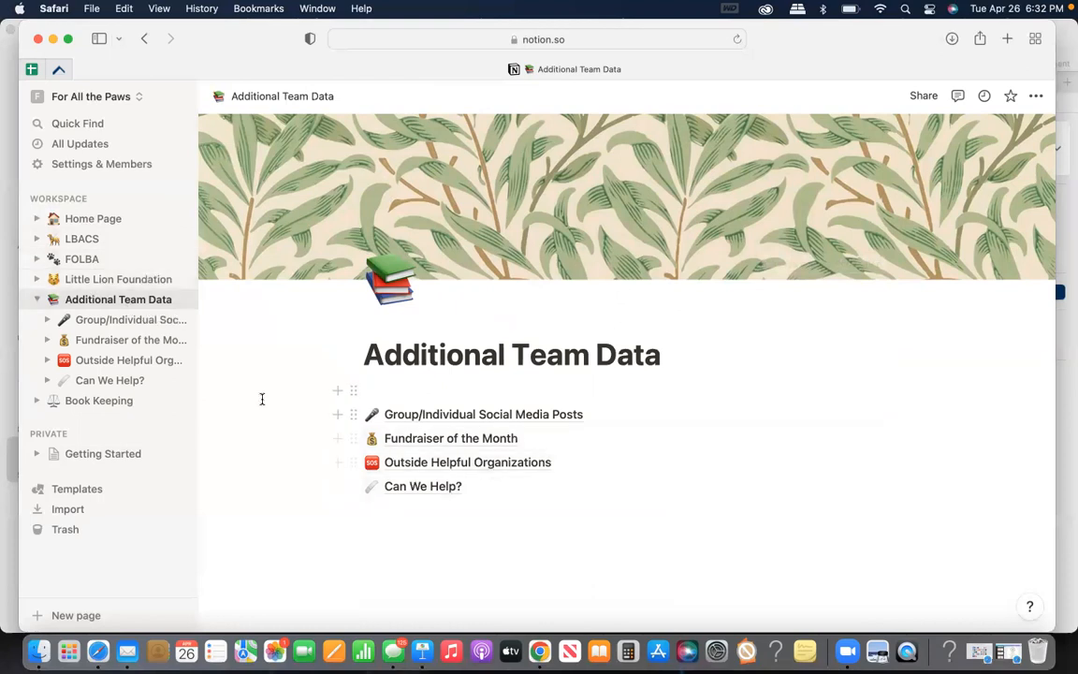
Open Group/Individual Social Media Posts and view the March Posts 1 card's image and caption in the Team LBACS Posts March gallery
left_click(506, 420)
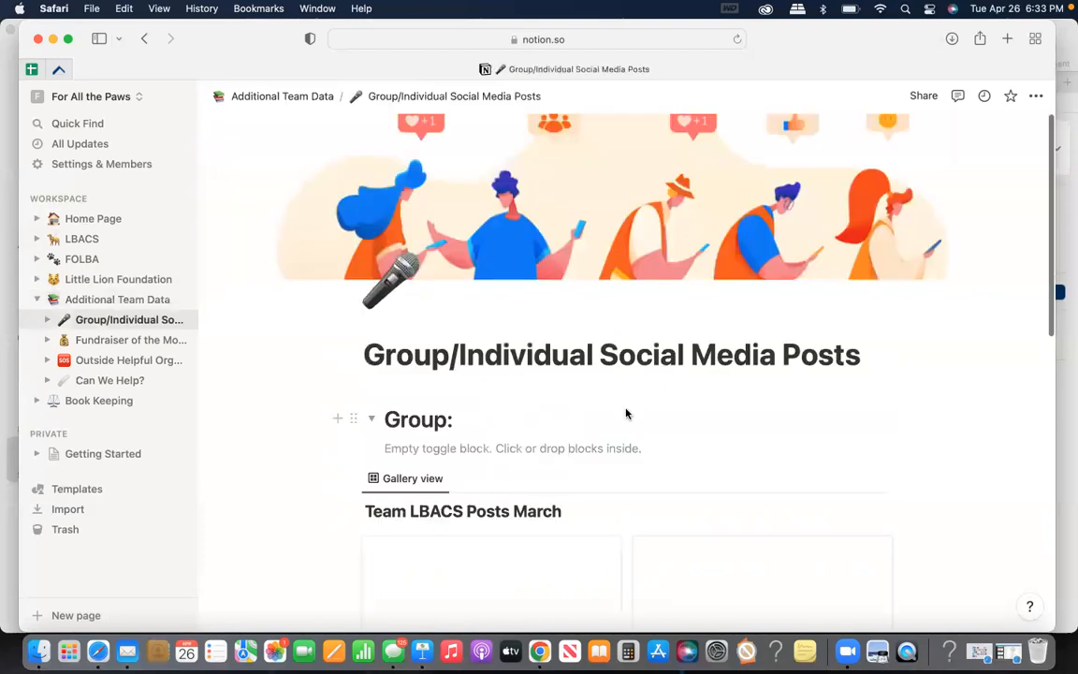
scroll(626, 414, "down", 2)
scroll(617, 326, "down", 2)
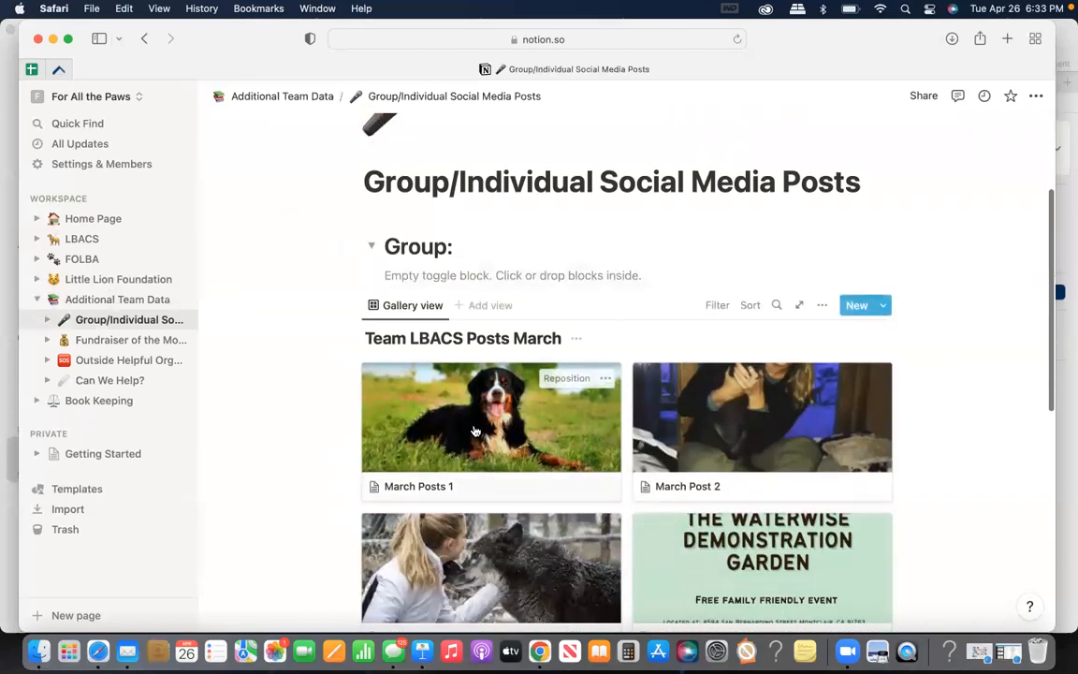
scroll(475, 431, "down", 1)
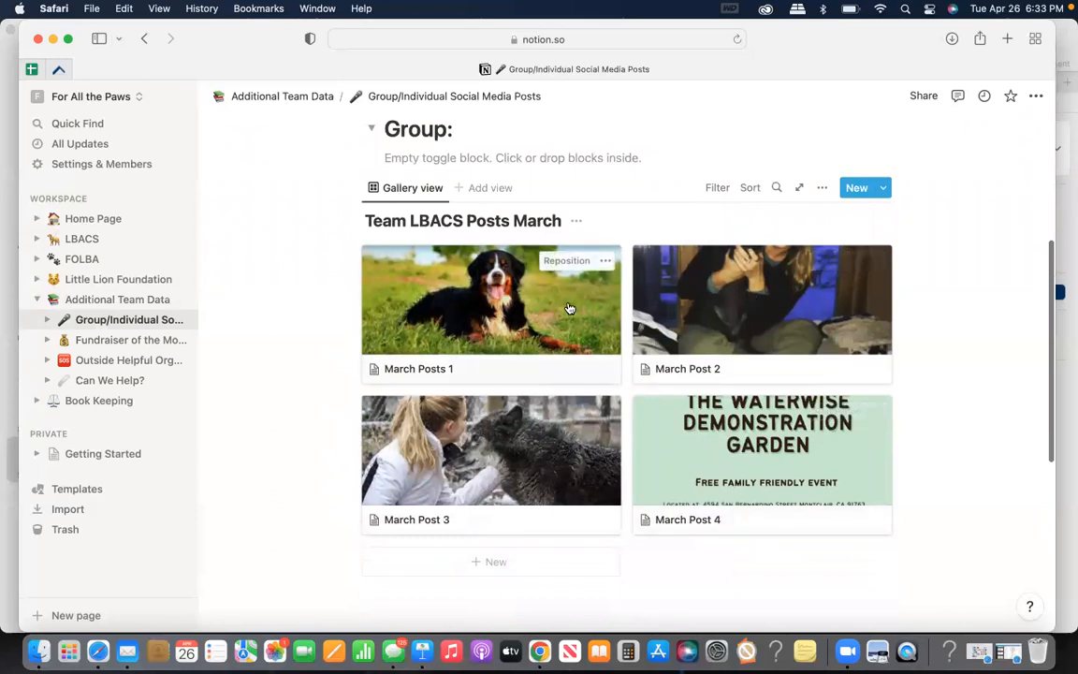
left_click(456, 314)
scroll(464, 402, "down", 3)
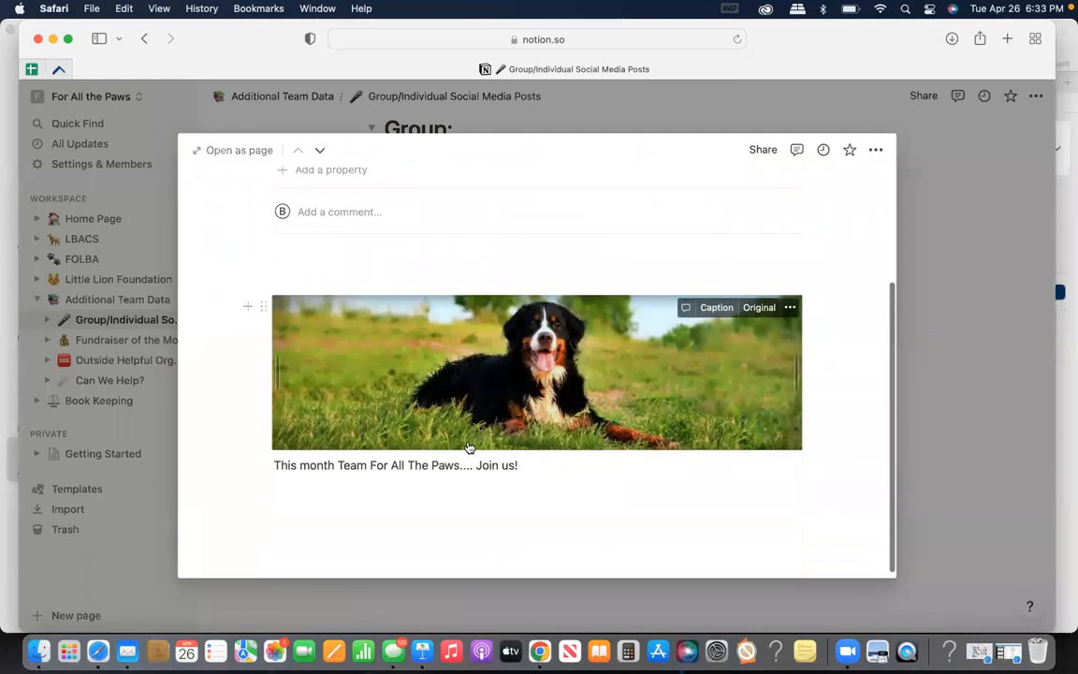
Examine the March Posts 1 card's caption text and the actions available for its image, and close the card
left_click_drag(535, 468, 275, 467)
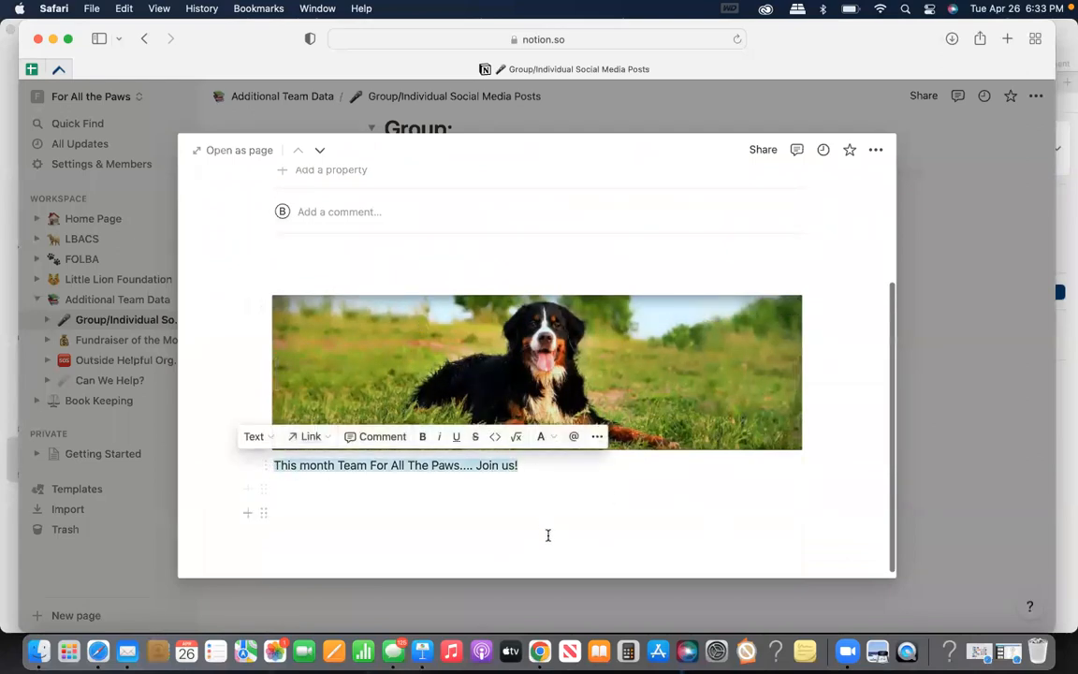
left_click(549, 530)
right_click(522, 385)
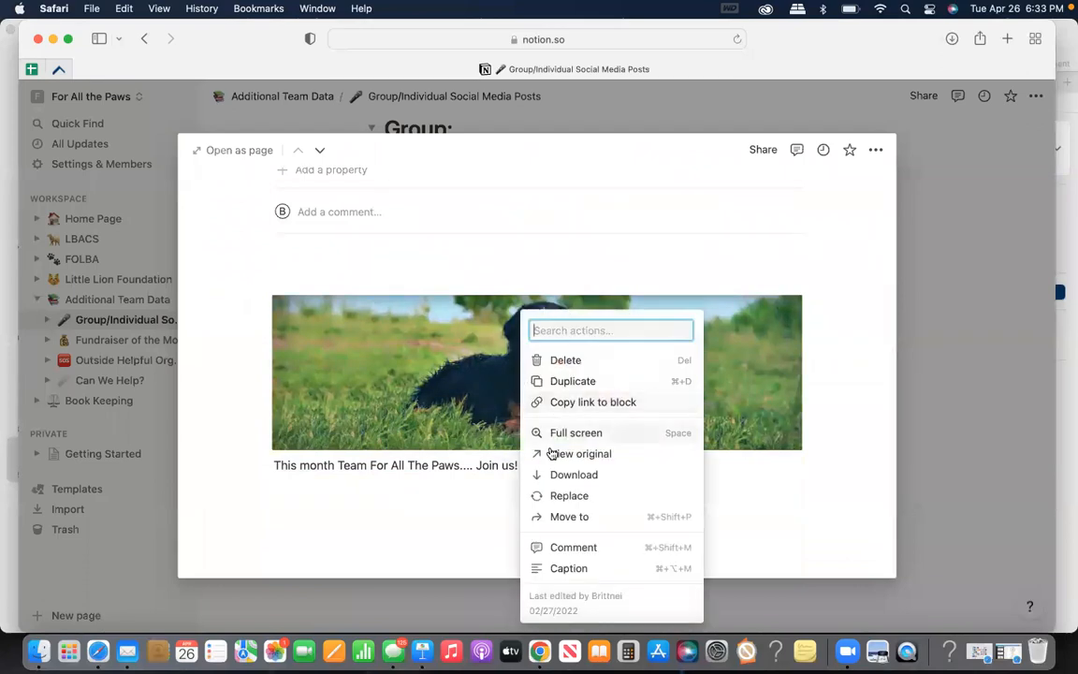
left_click(453, 443)
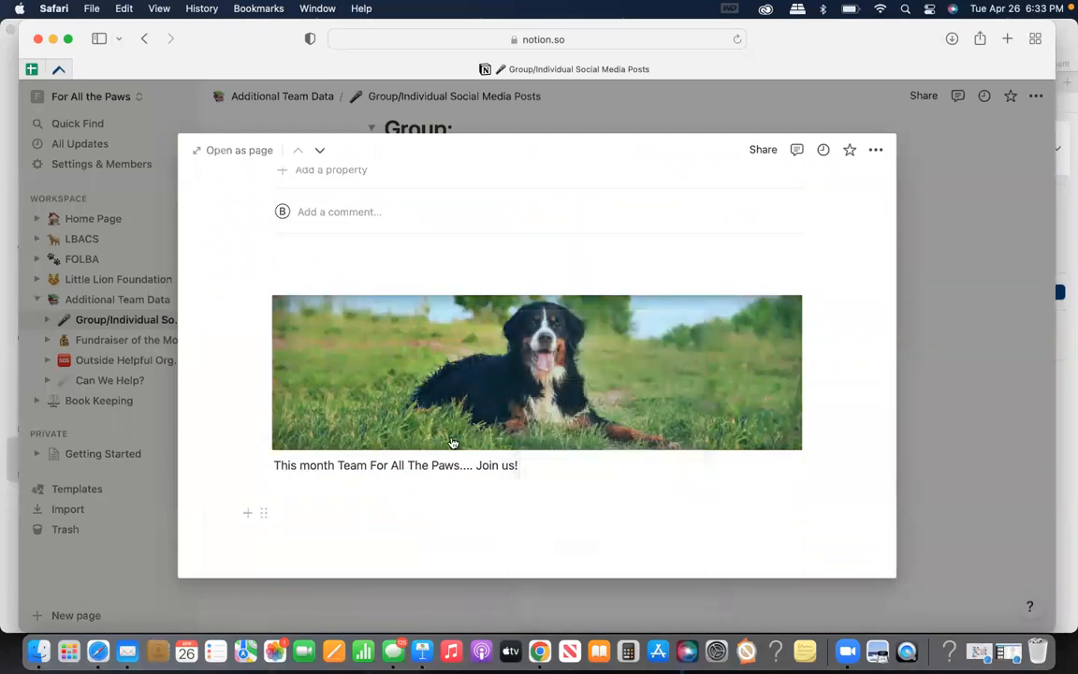
left_click(1020, 277)
View the FOLBA page listed under Individual Posts, and return to Group/Individual Social Media Posts
scroll(697, 389, "down", 5)
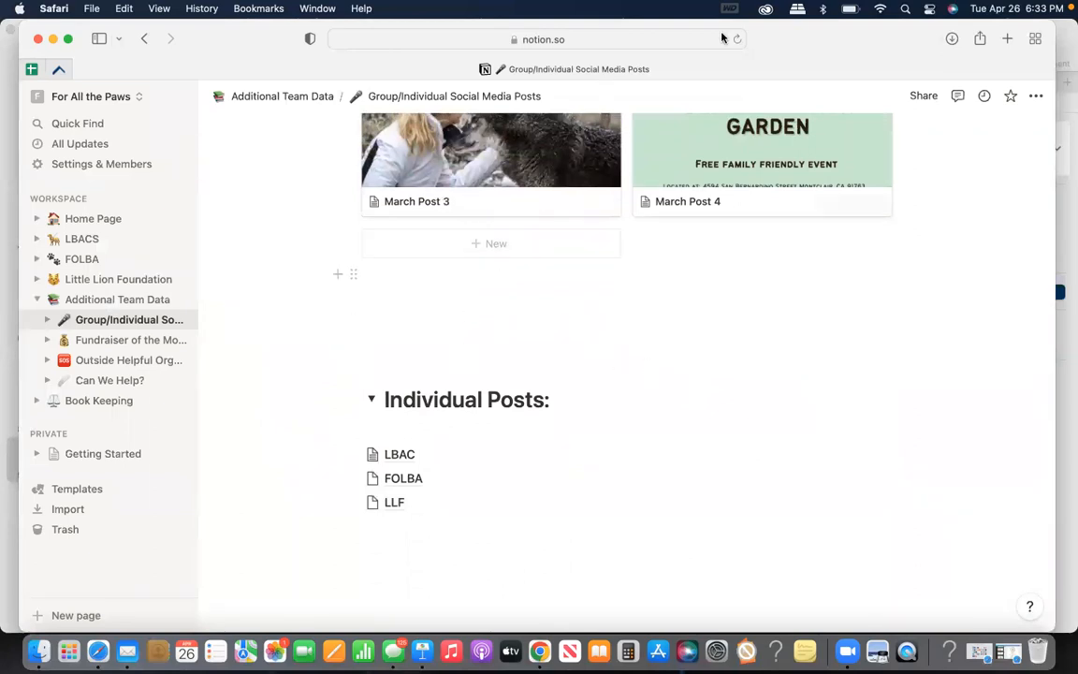
left_click(408, 486)
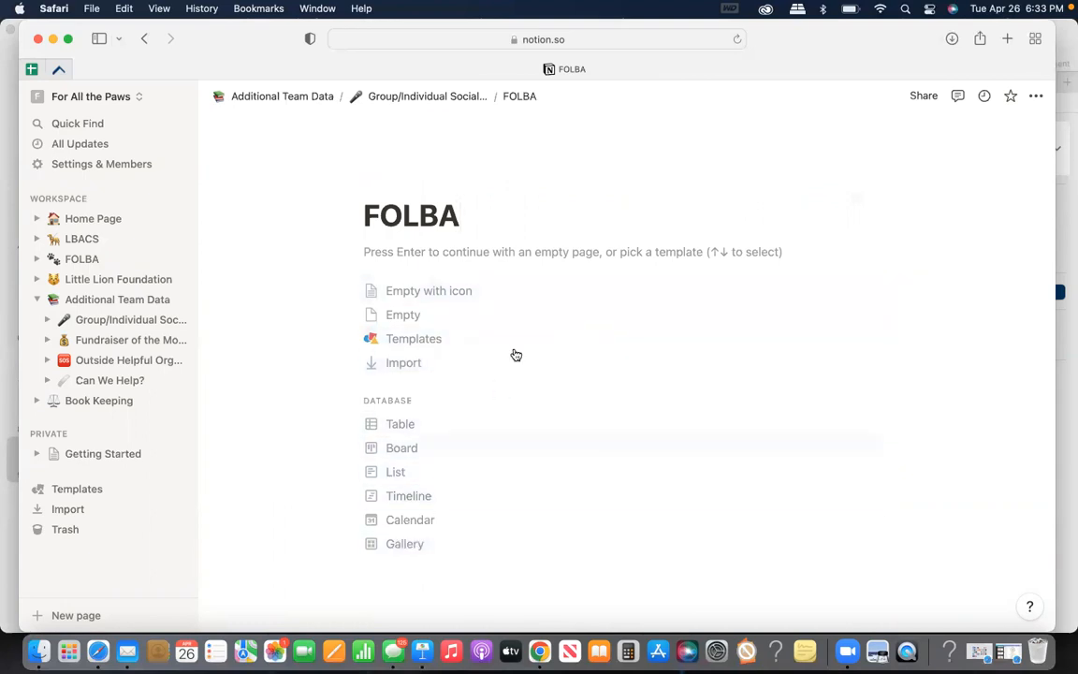
left_click(118, 319)
scroll(450, 343, "down", 3)
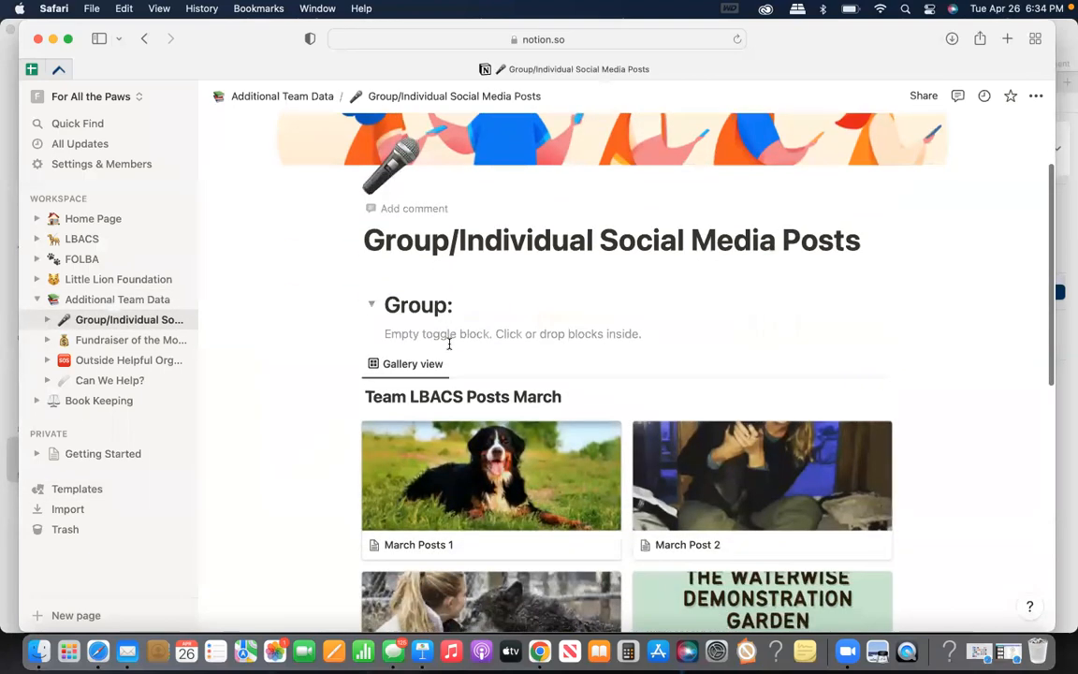
Open the Fundraiser of the Month page and view its link and description
scroll(375, 342, "up", 3)
left_click(123, 343)
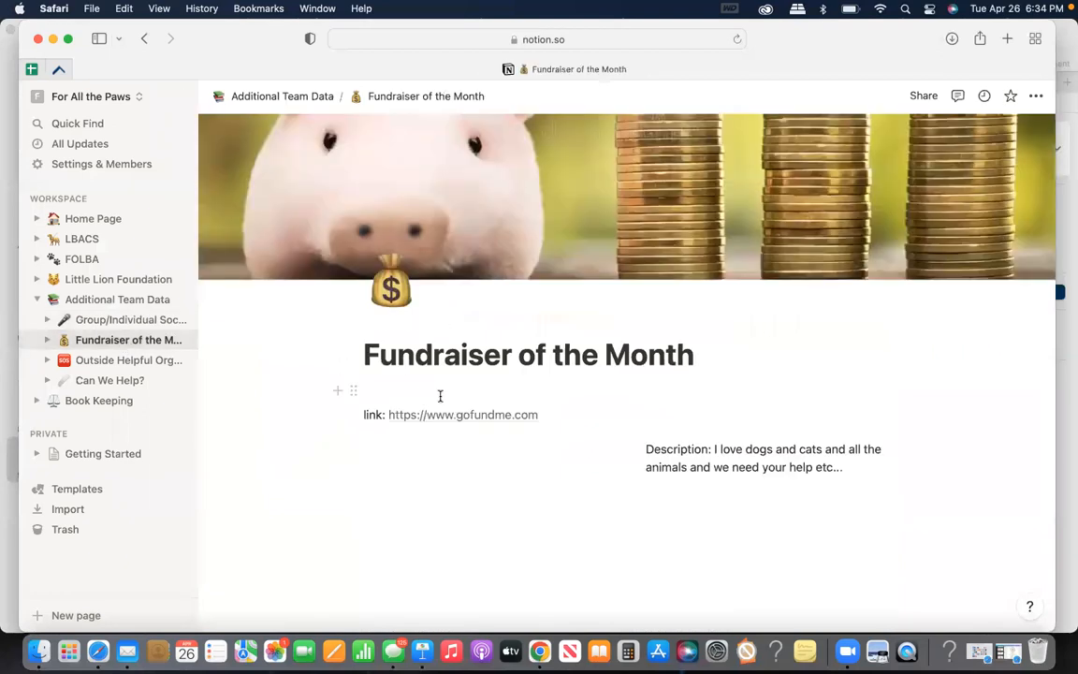
scroll(542, 402, "down", 1)
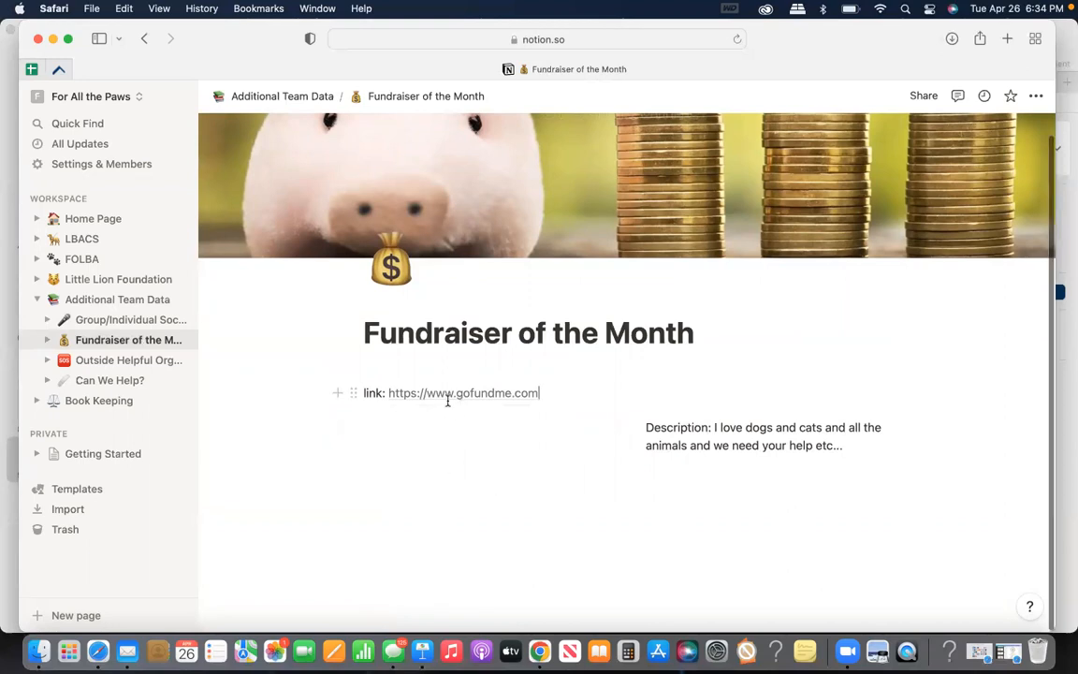
Open Outside Helpful Organizations and examine its tables for shelters, rescues, fosters, veterinary clinics, and training or behavior help
left_click(150, 363)
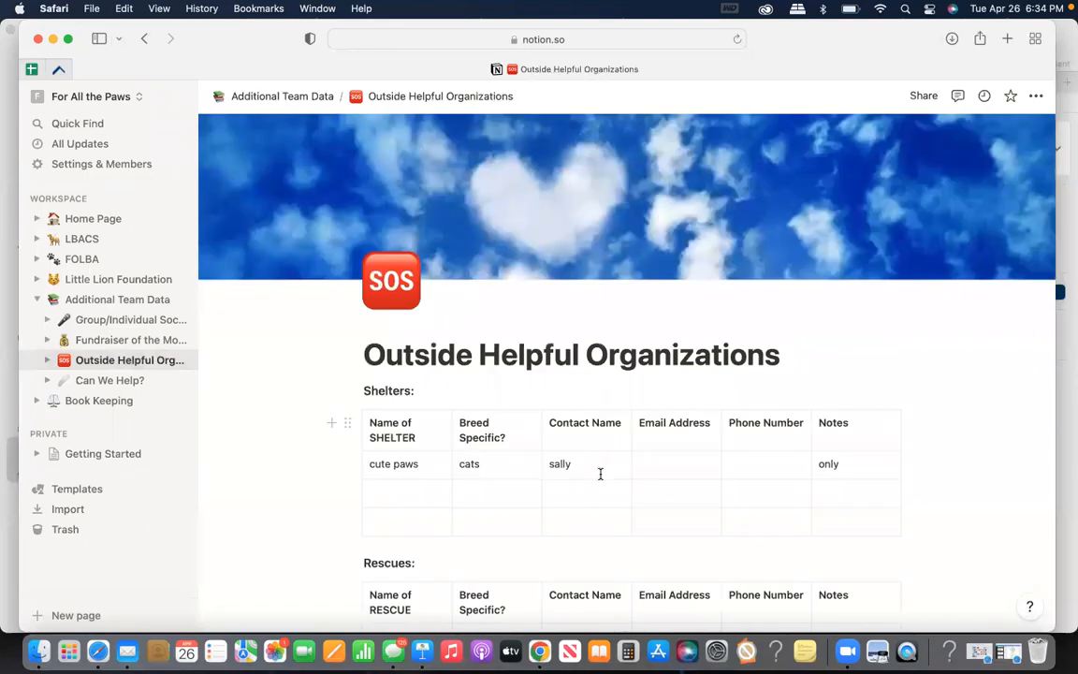
scroll(809, 356, "up", 2)
scroll(809, 356, "down", 3)
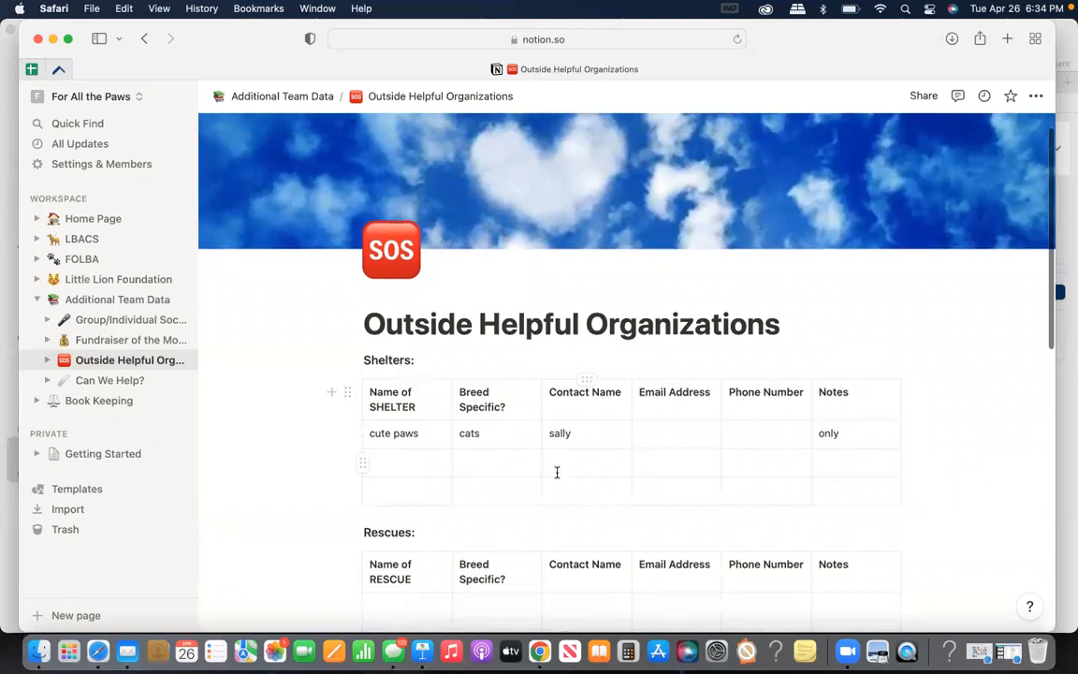
scroll(556, 472, "down", 2)
left_click_drag(433, 300, 334, 299)
scroll(438, 402, "down", 1)
left_click(426, 414)
scroll(426, 456, "down", 5)
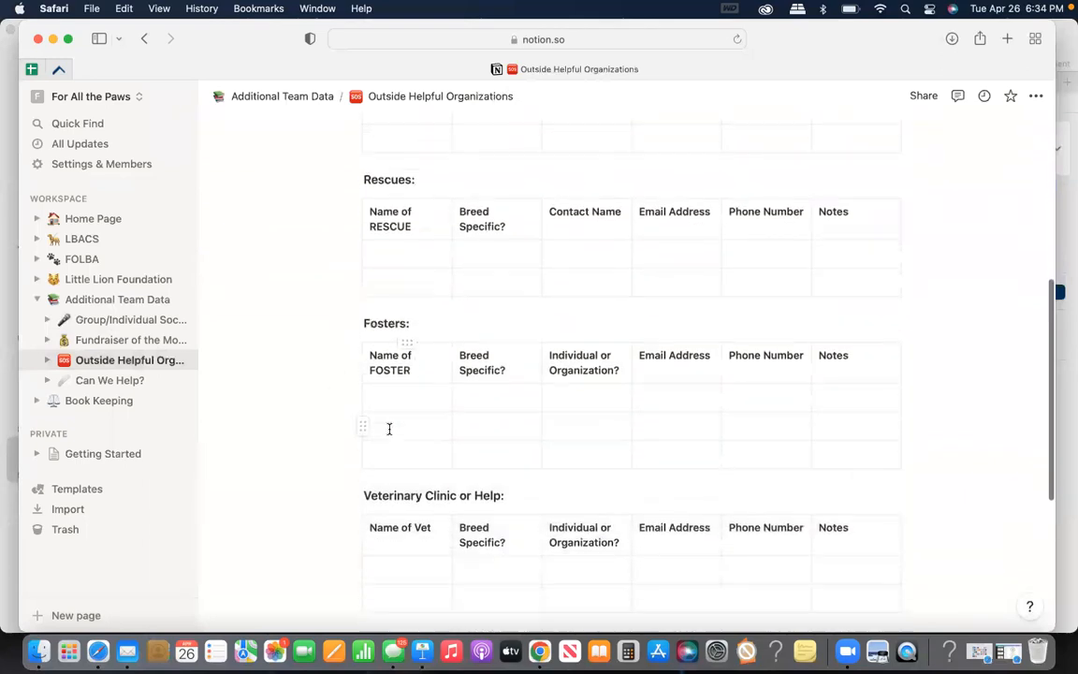
scroll(413, 467, "down", 3)
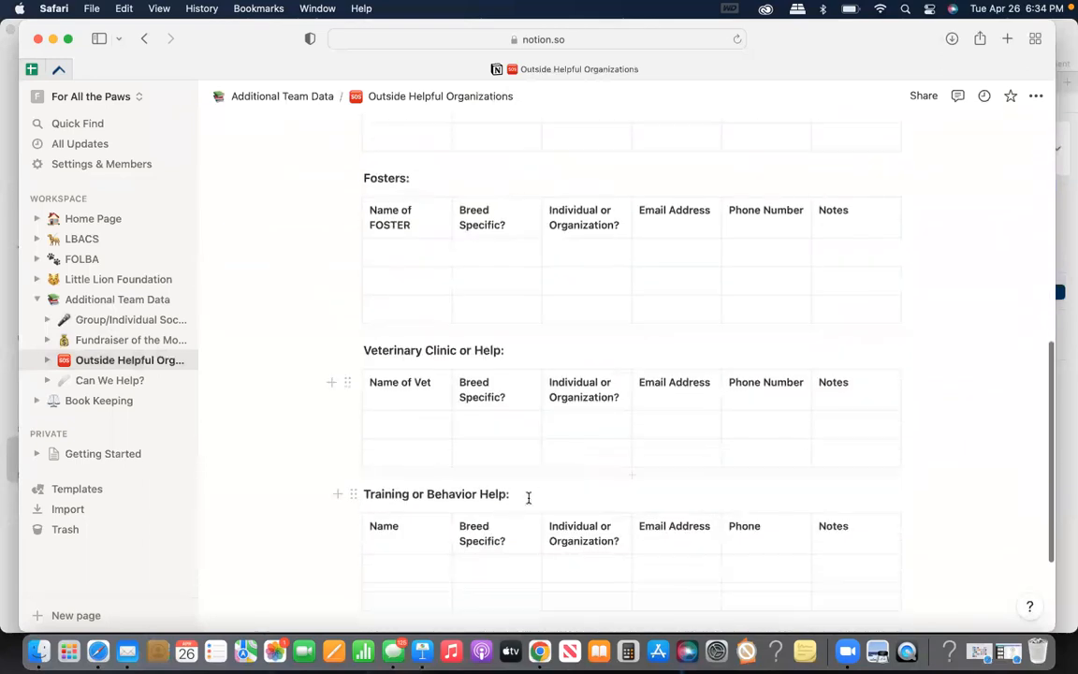
left_click_drag(329, 485, 332, 484)
scroll(333, 484, "down", 3)
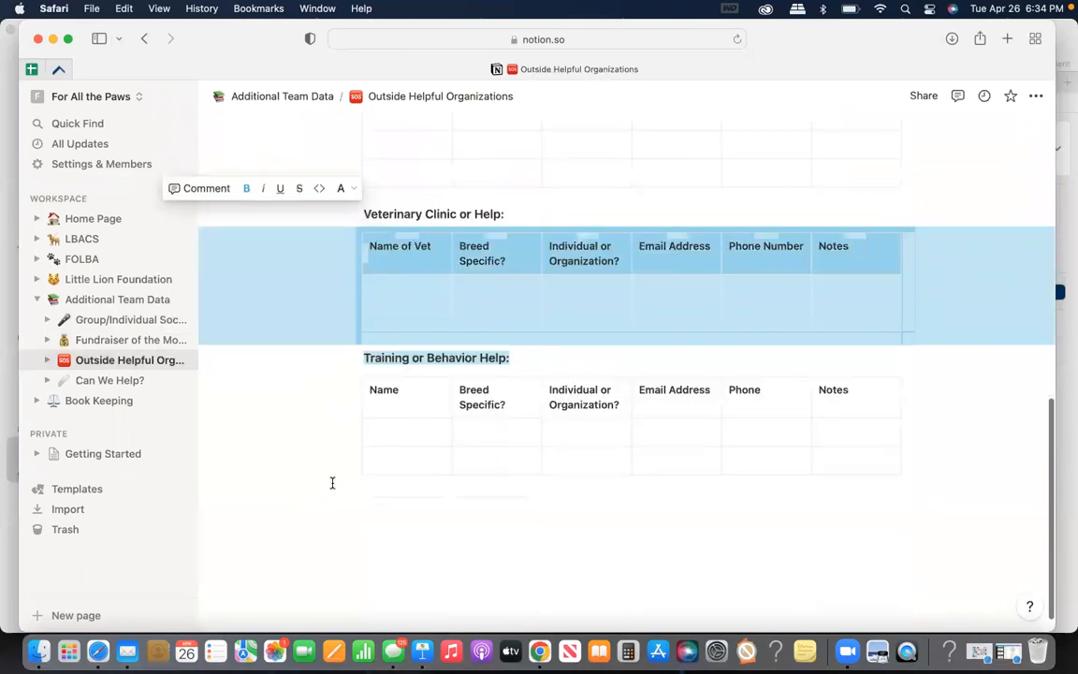
left_click(457, 504)
scroll(457, 504, "up", 4)
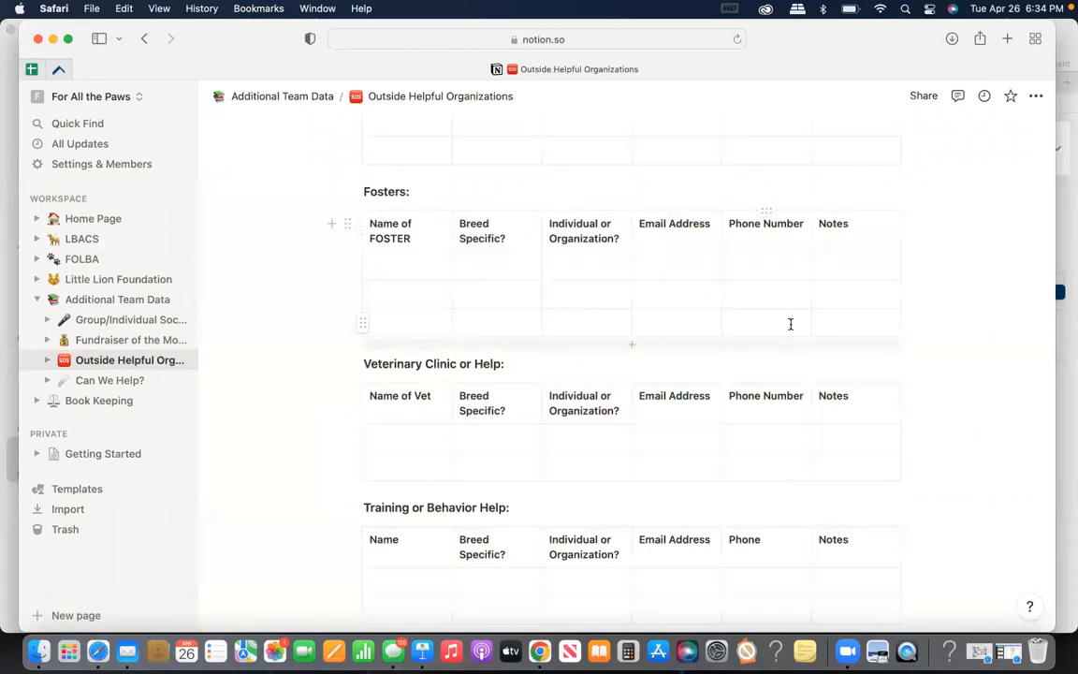
scroll(700, 300, "up", 5)
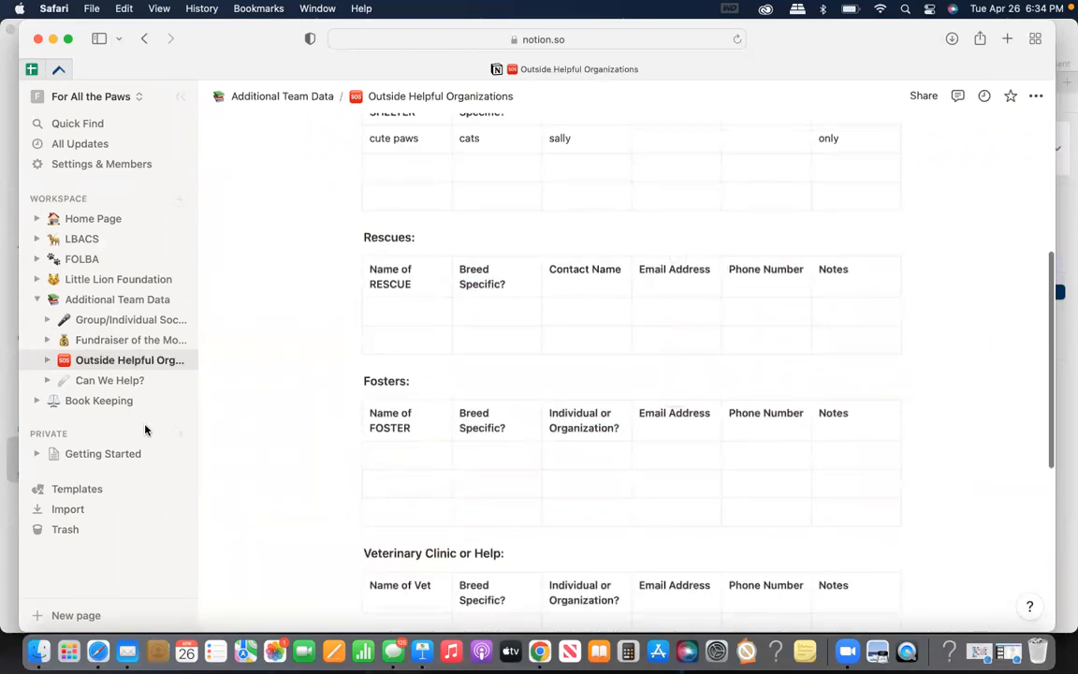
Open the Can We Help? page and add an empty line below the text about urgent announcements/funds needed
left_click(126, 380)
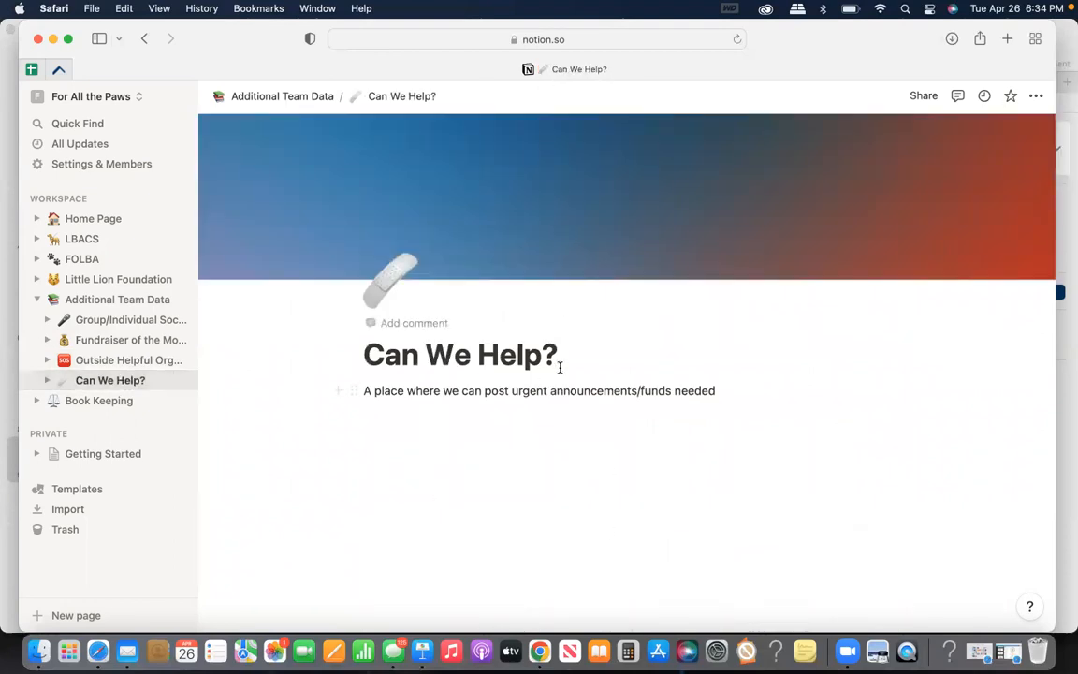
left_click(726, 393)
key("Return")
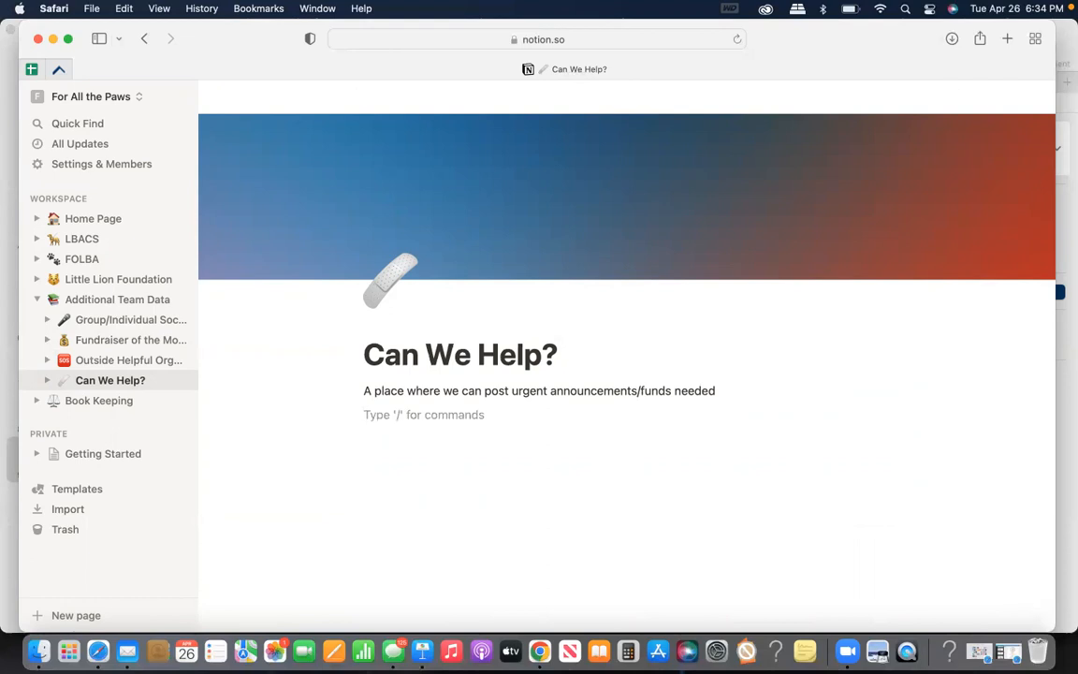
Try looking up team members by first name on the empty line, and clear the entry
type("@l")
key("BackSpace")
type("katie")
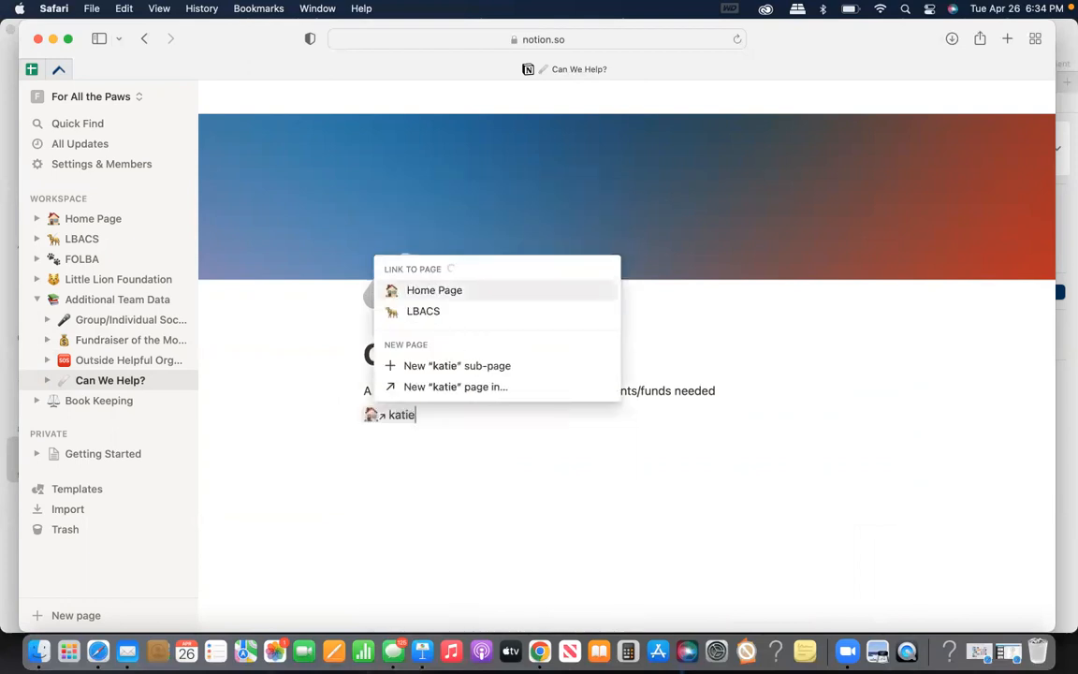
key("BackSpace")
key("BackSpace")
key("BackSpace")
key("BackSpace")
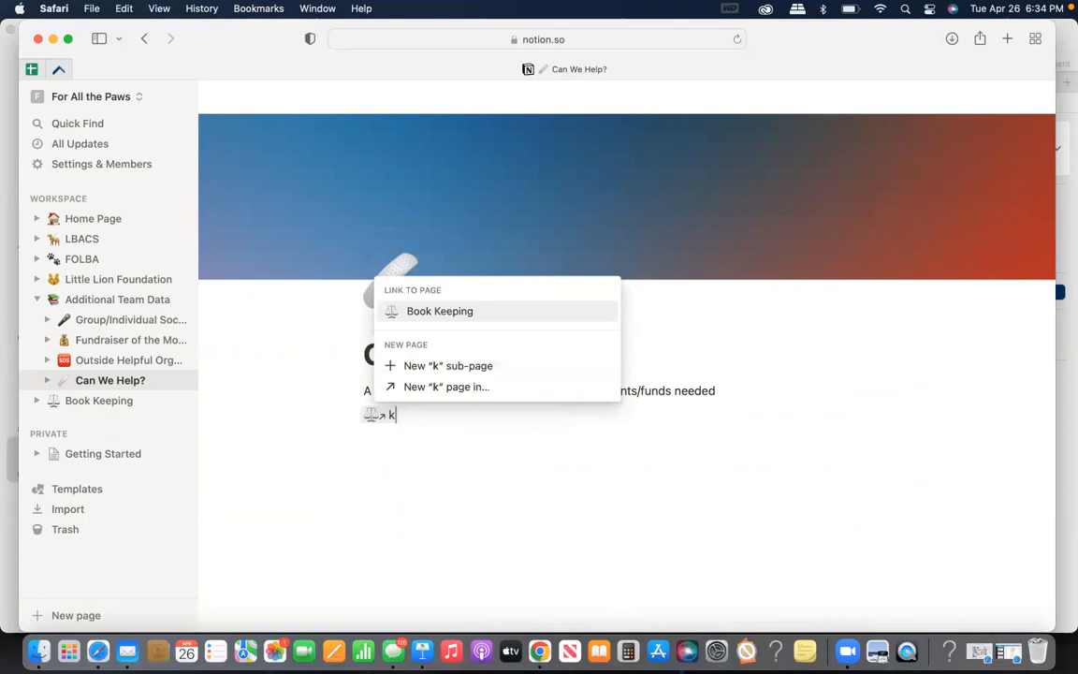
key("BackSpace")
type("br")
key("BackSpace")
key("BackSpace")
key("BackSpace")
Try mentioning a workspace member on the empty line with an @ mention, and delete the mention text
type("@")
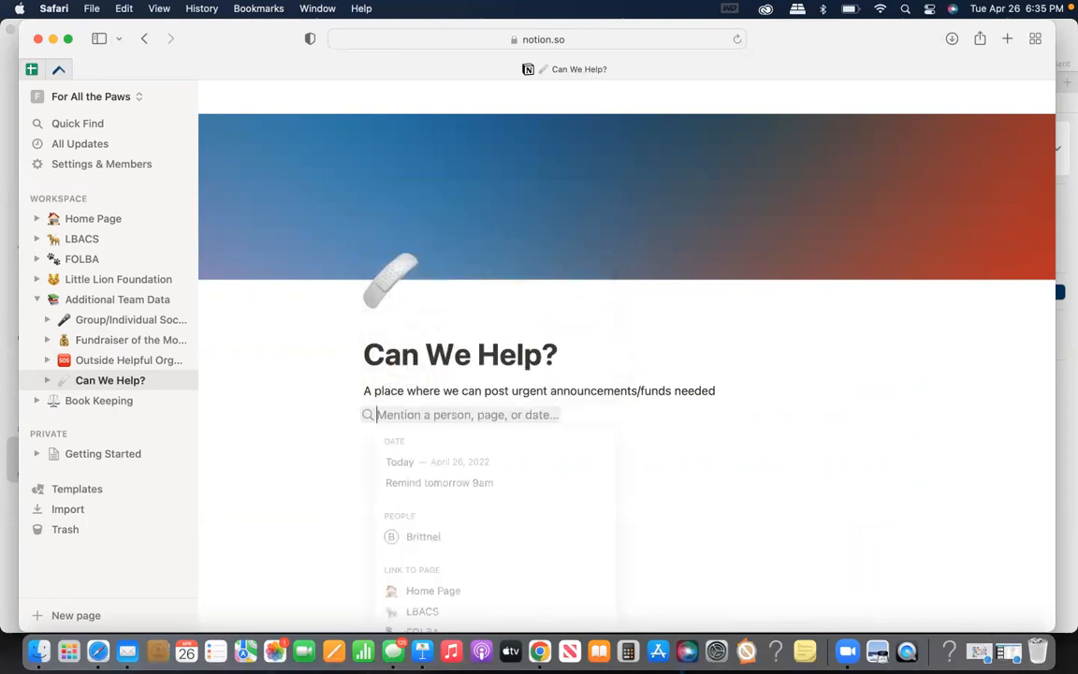
type("brit")
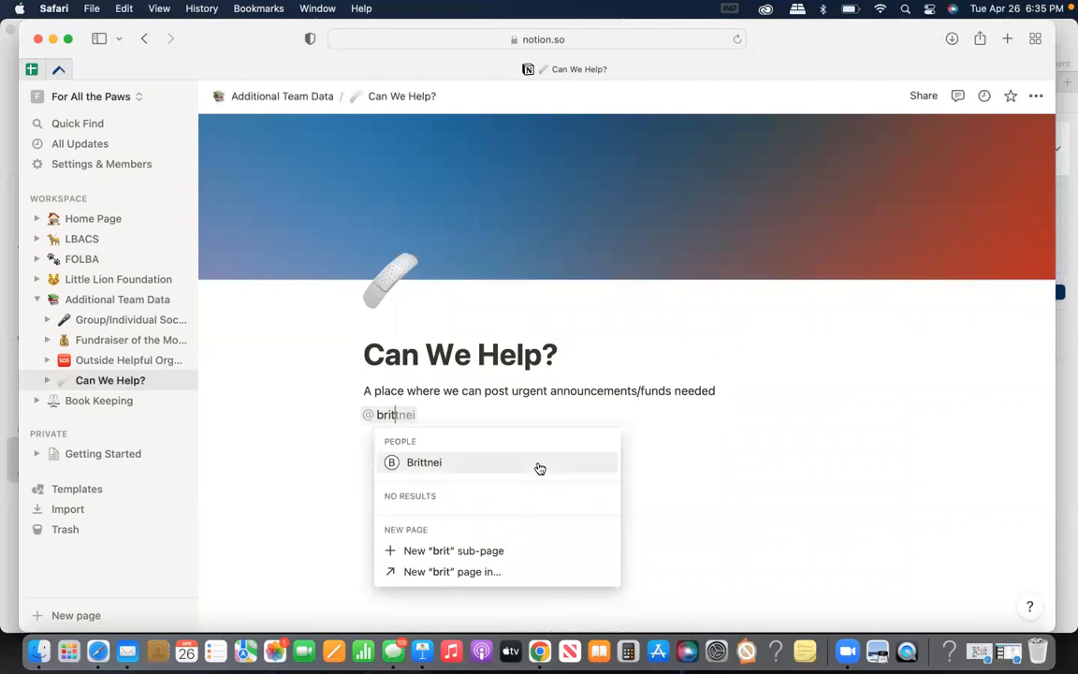
left_click(479, 418)
left_click_drag(479, 418, 255, 417)
key("BackSpace")
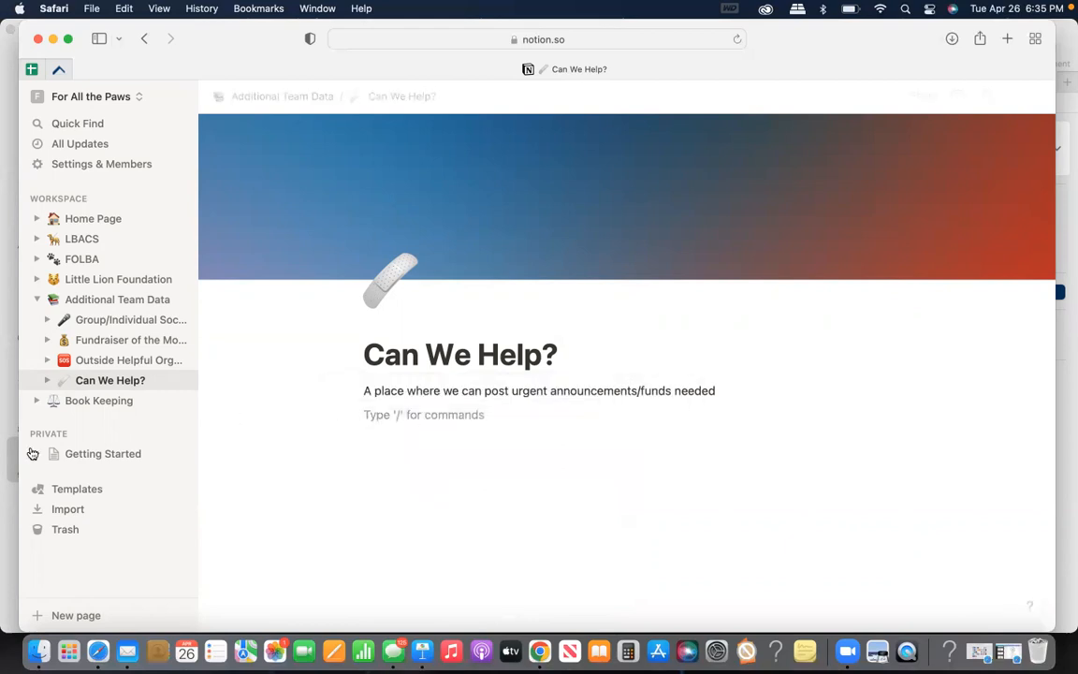
View the Book Keeping page and its Meeting Notes subpage, and open Success Stories
left_click(100, 401)
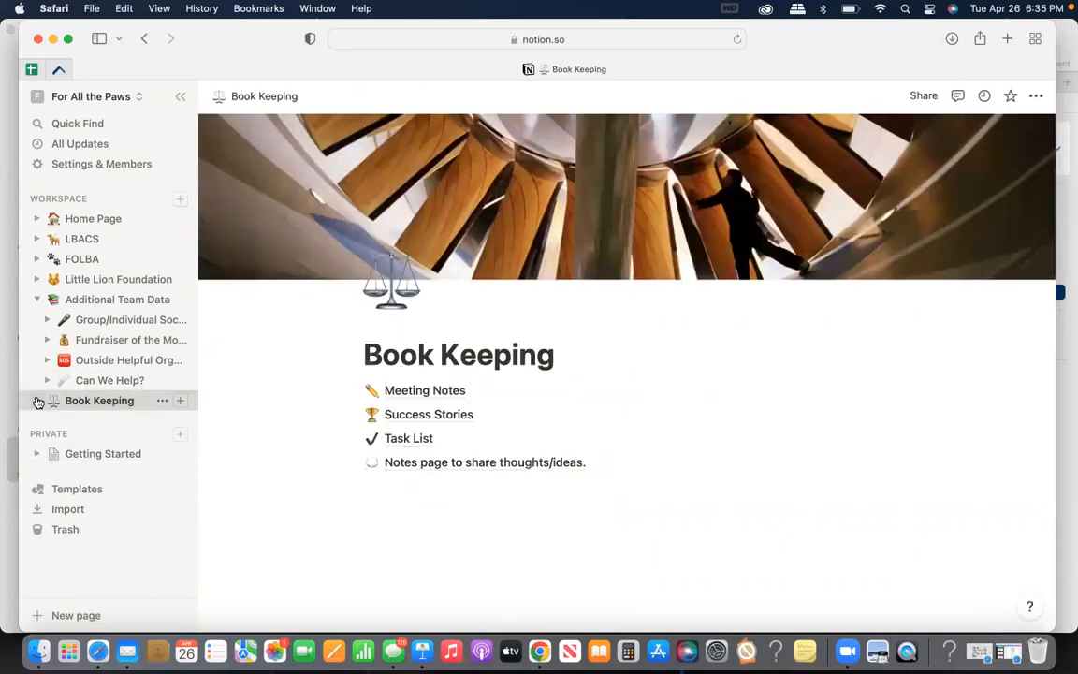
left_click(38, 402)
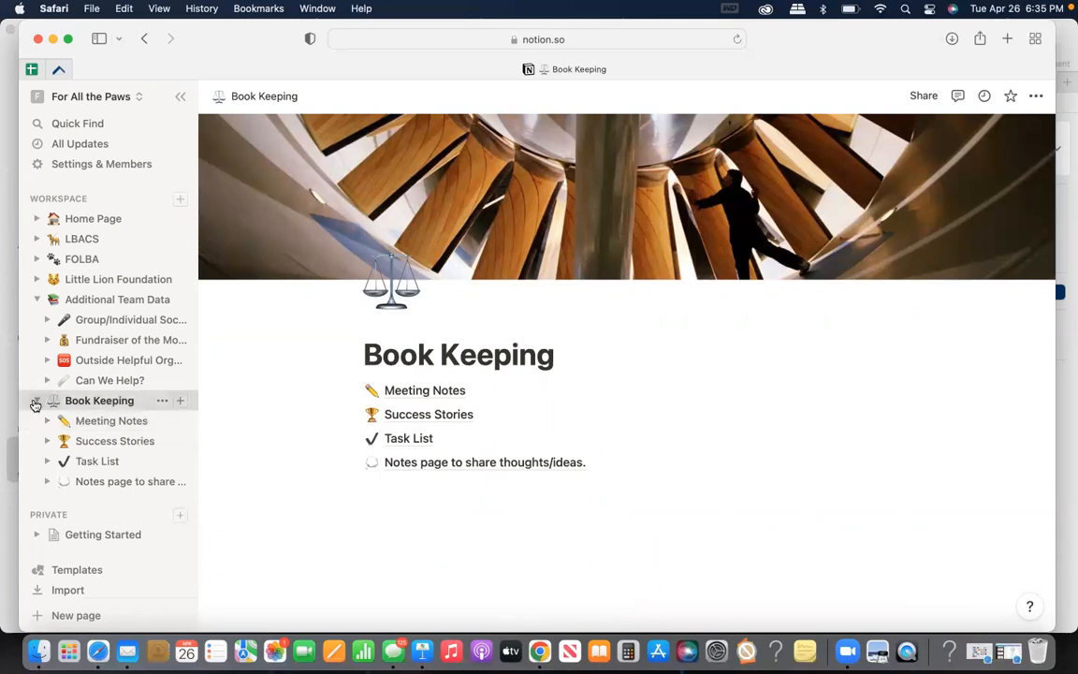
left_click(35, 402)
left_click(414, 391)
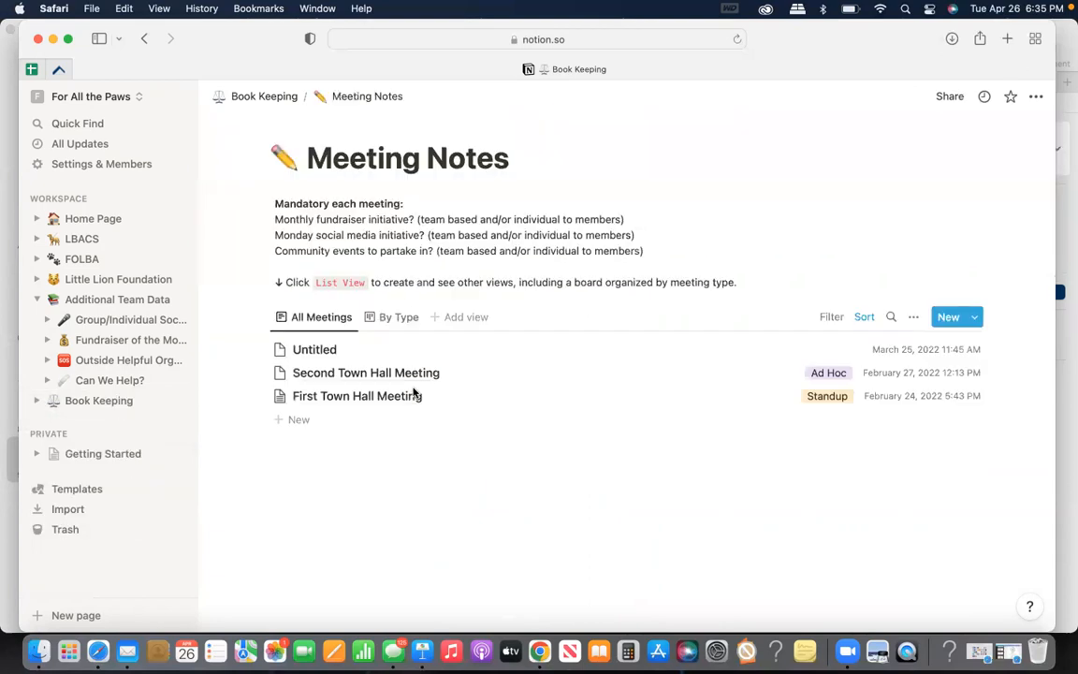
left_click(35, 403)
left_click(69, 442)
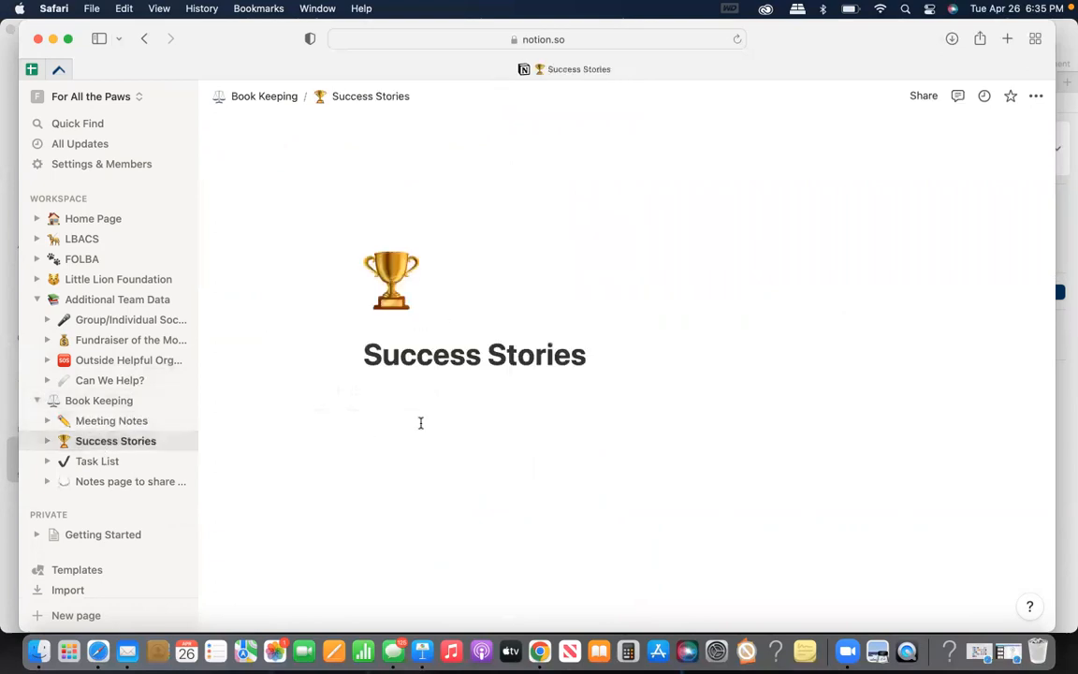
Try out a sample entry beginning with "we did it!" on the Success Stories page, and delete it
left_click(415, 413)
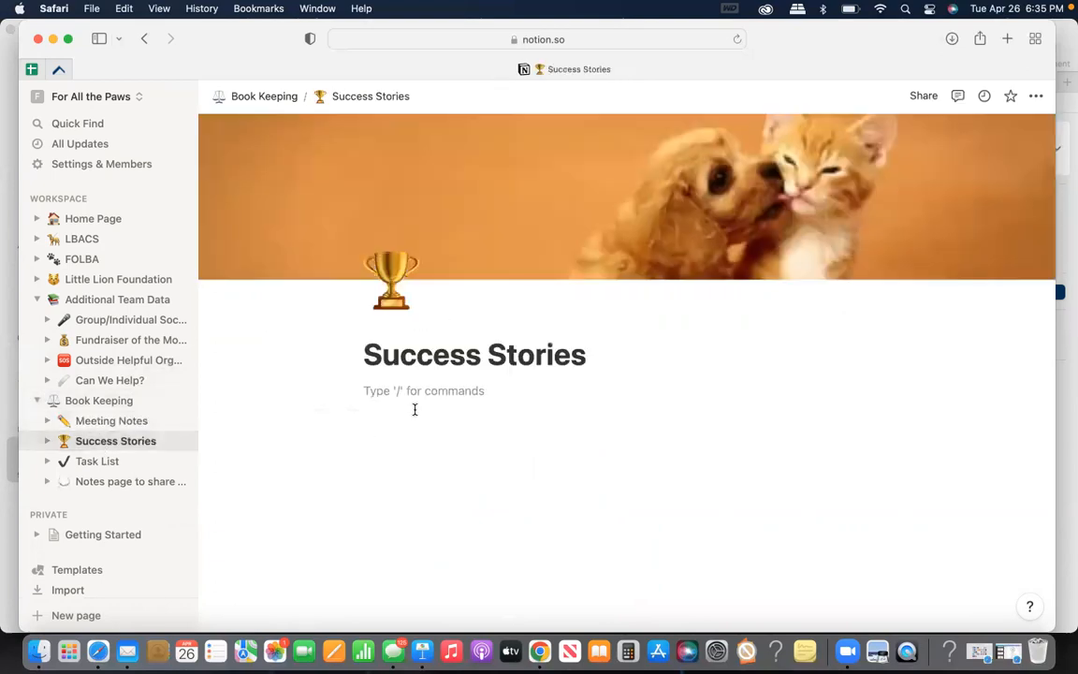
type("we did it! sd")
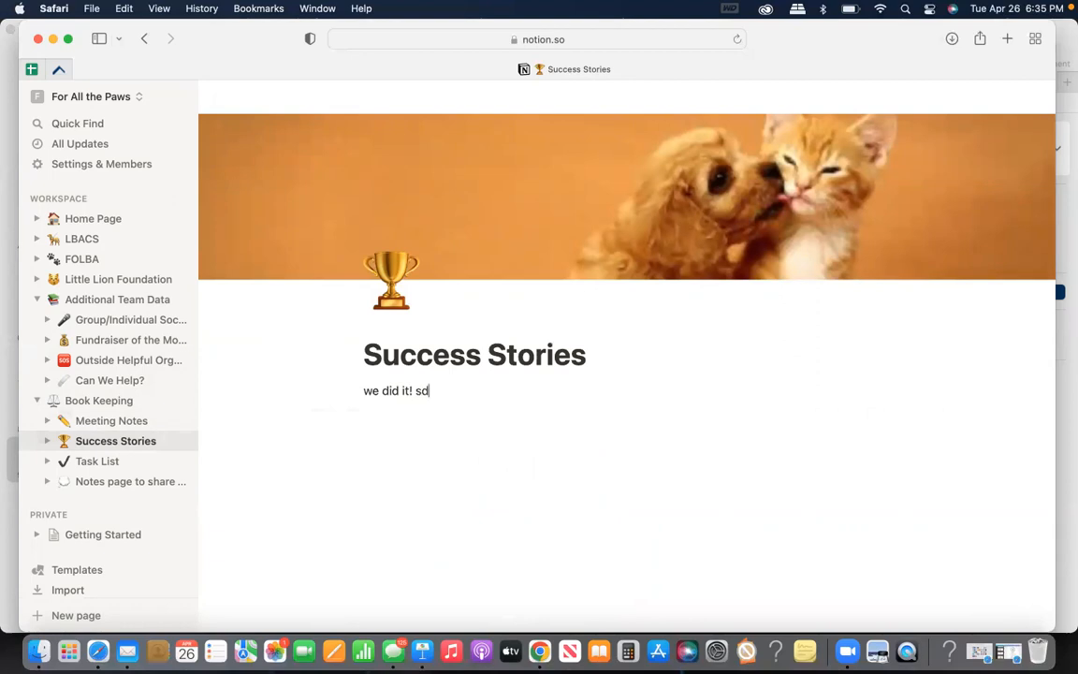
type("f;lkasdjf;lkj")
key("BackSpace")
key("BackSpace")
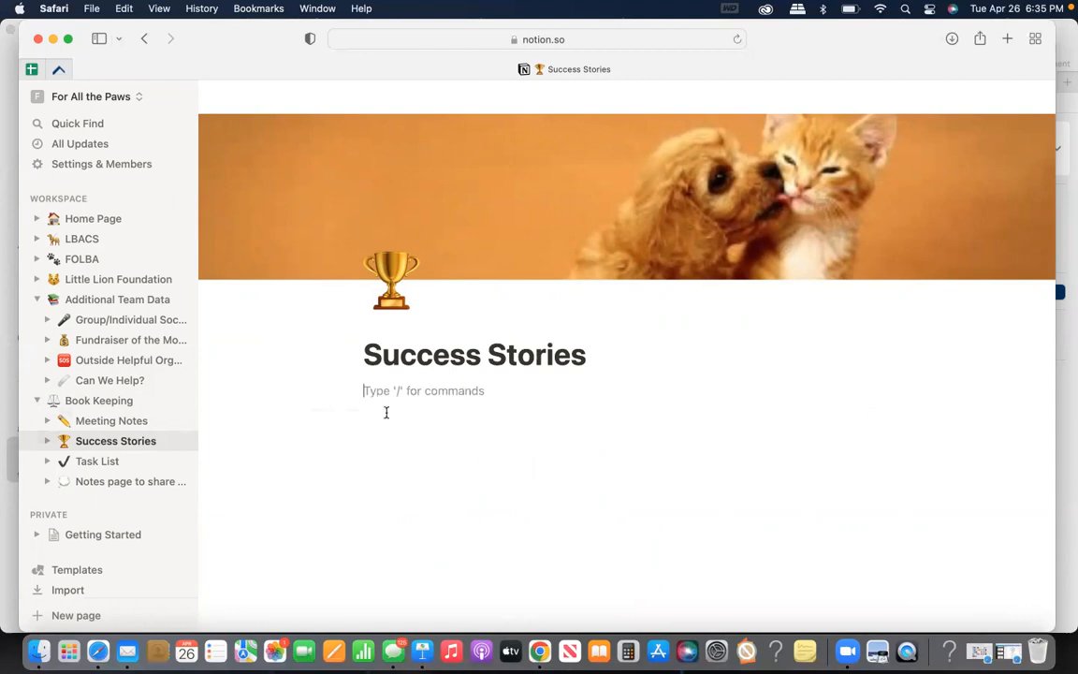
View the Task List board and the Notes page to share thoughts/ideas, and return to the Home Page
left_click(90, 460)
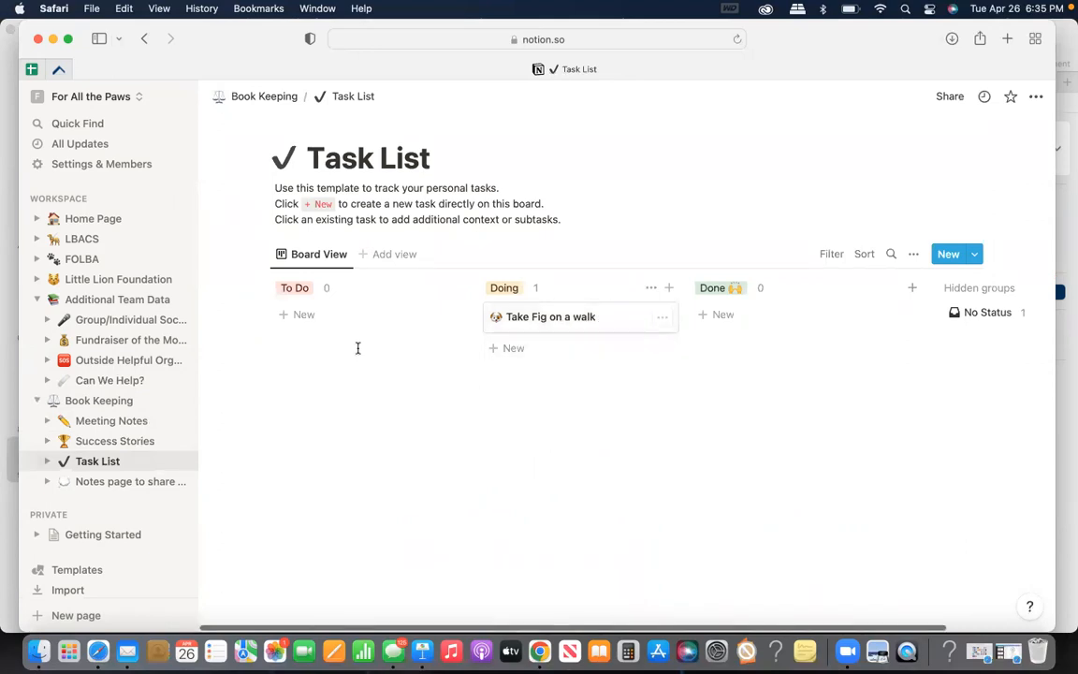
left_click(123, 482)
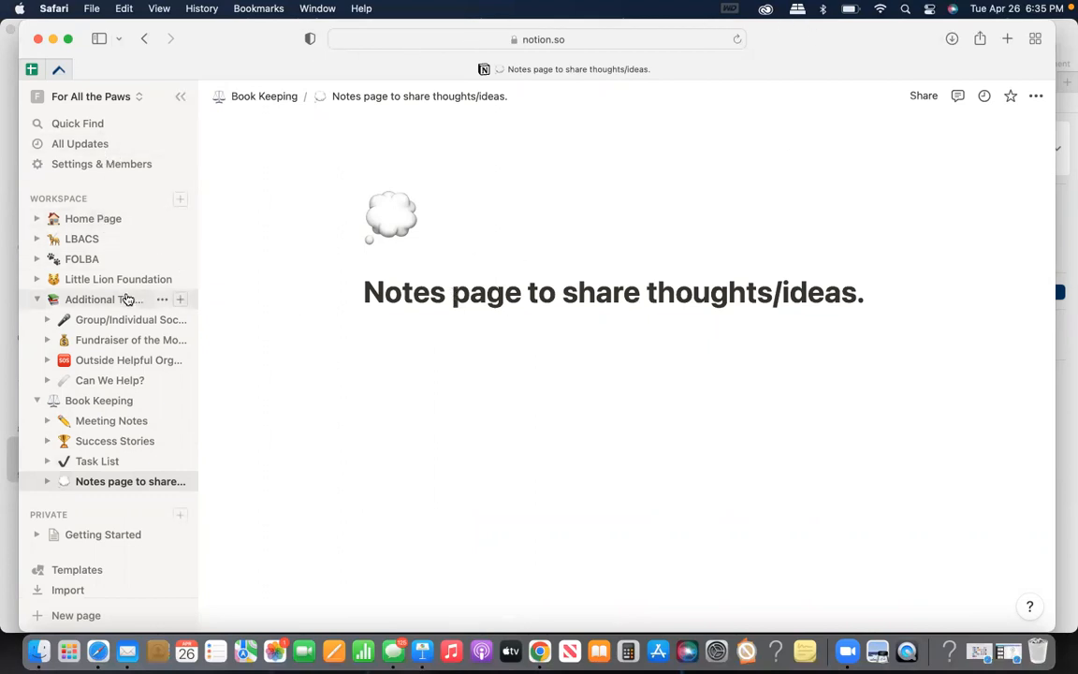
left_click(94, 219)
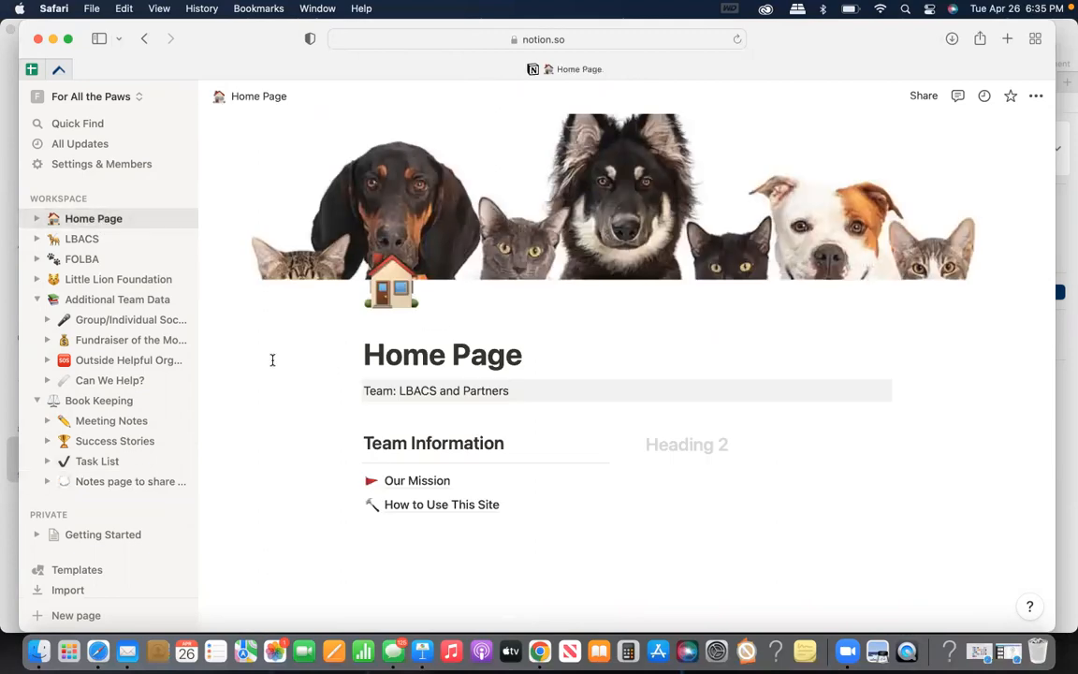
Open the LBACS page, expand its subpages, and view the block types that can be added below Staycee's ideas
left_click(129, 244)
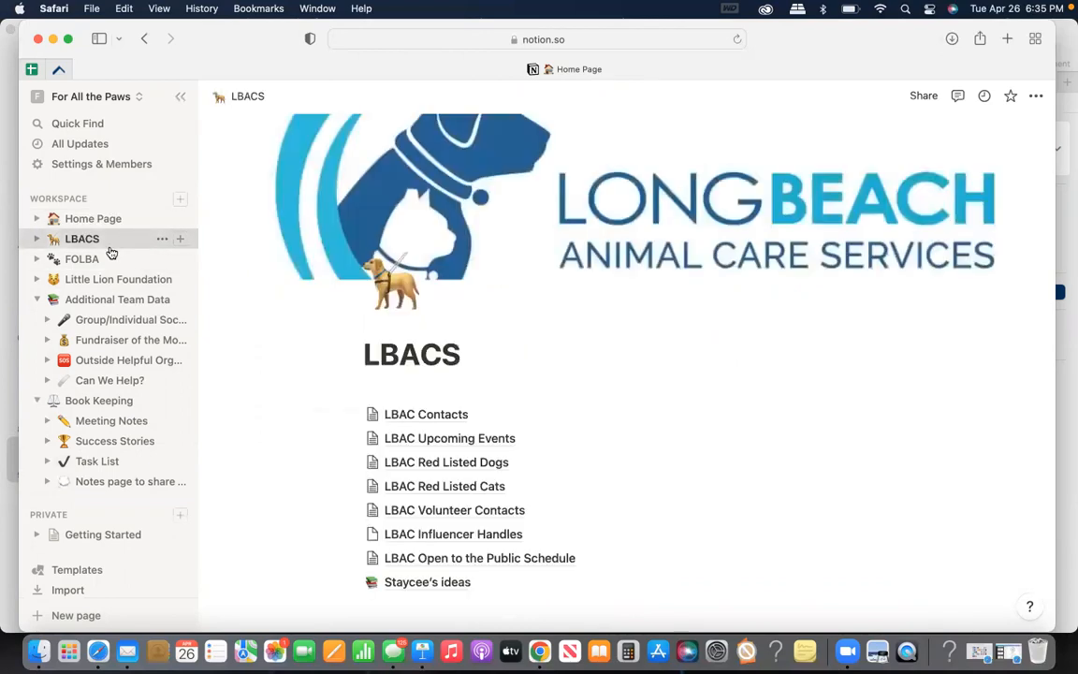
left_click(37, 240)
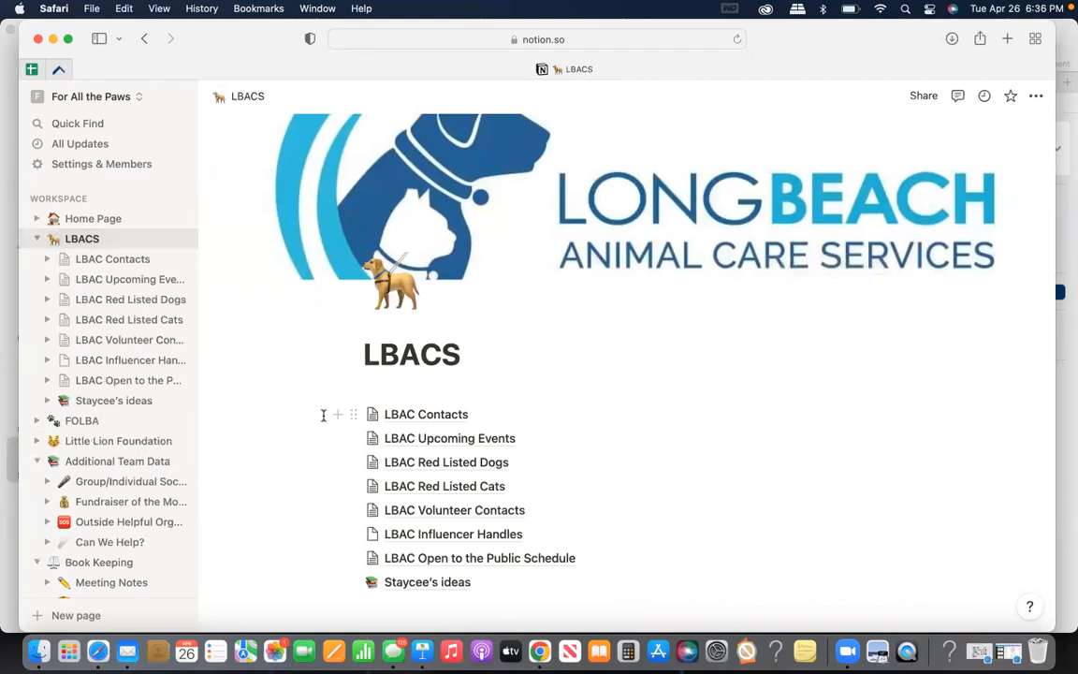
scroll(323, 414, "down", 3)
left_click(362, 476)
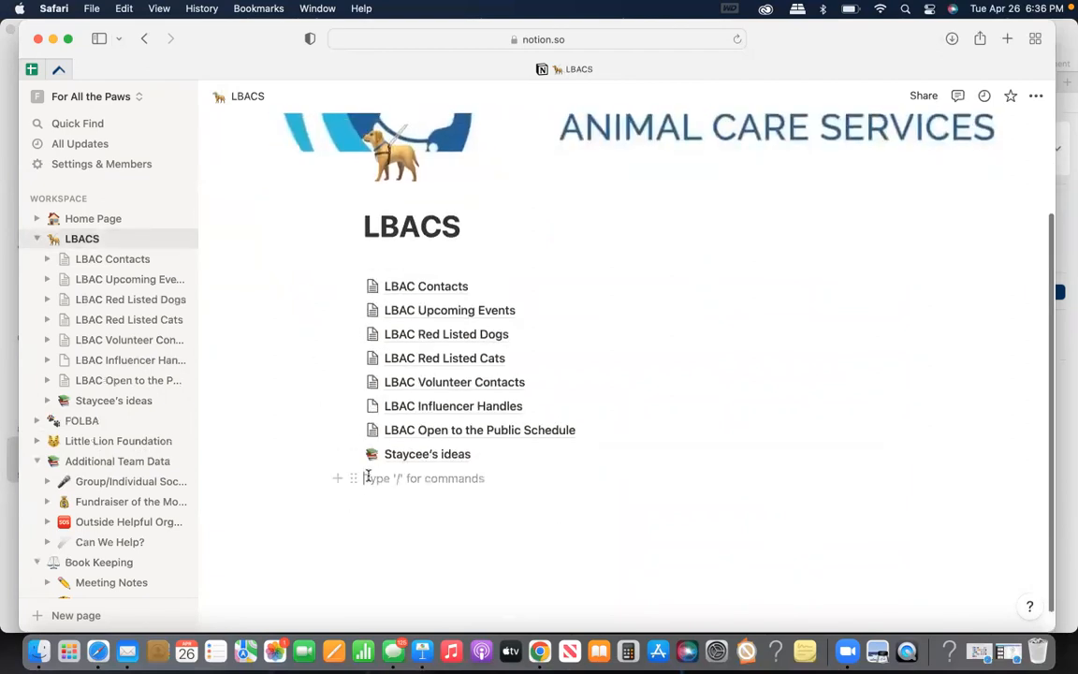
left_click(337, 477)
scroll(504, 365, "down", 1)
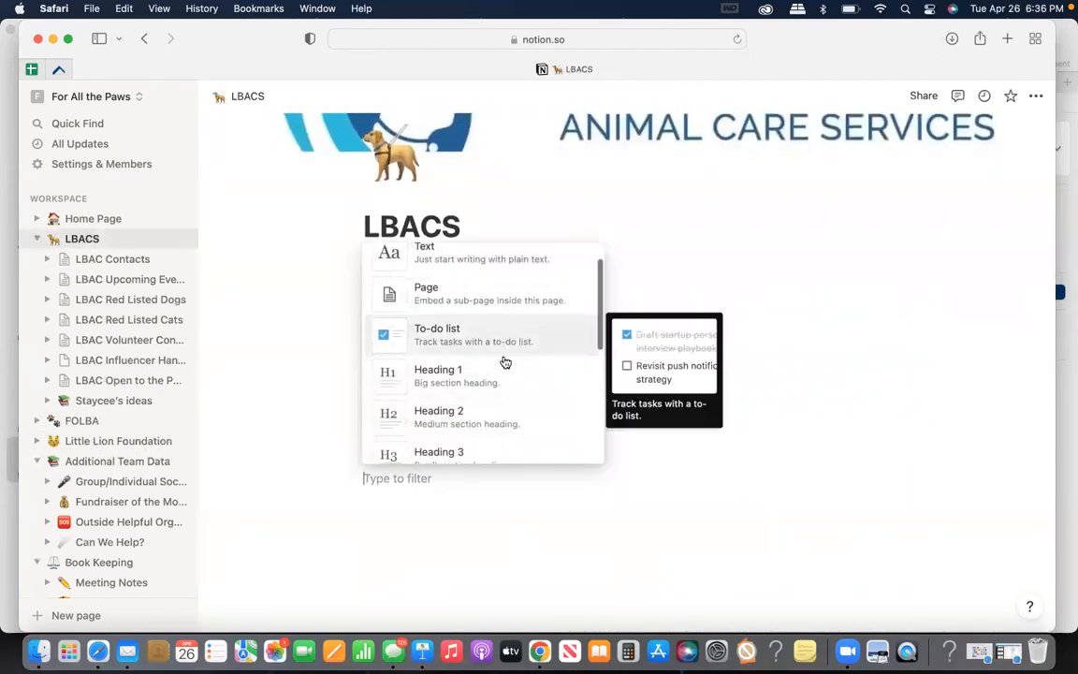
left_click(503, 604)
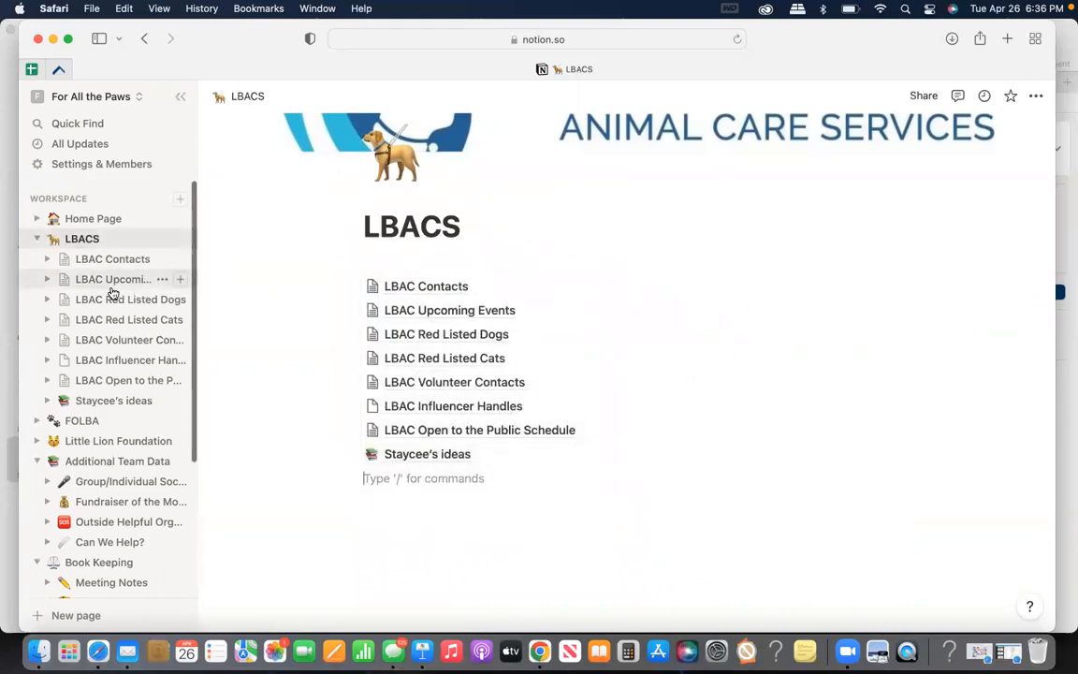
Review the workspace's member settings, including the access level options and Groups, and return to the Home Page
left_click(113, 162)
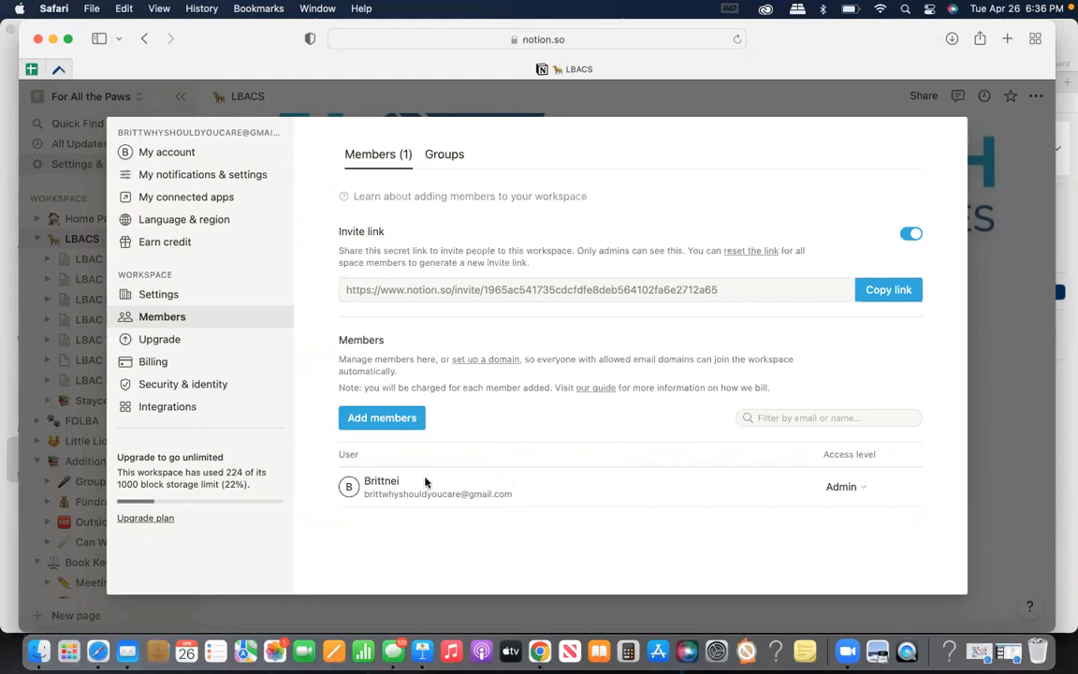
left_click(846, 491)
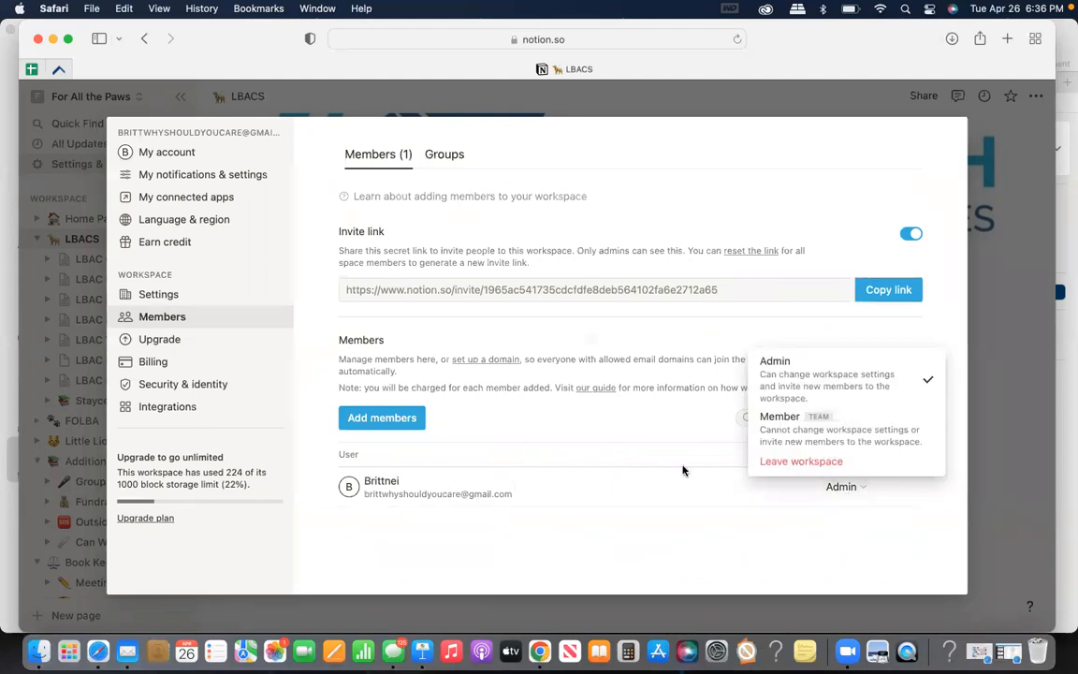
left_click(766, 527)
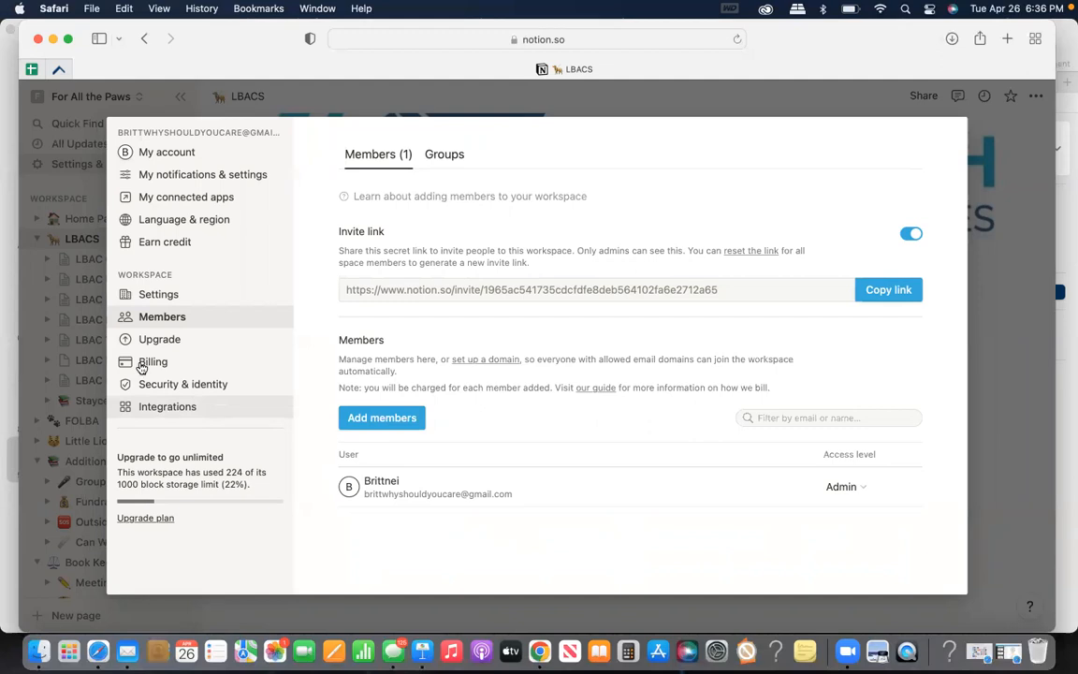
left_click(434, 163)
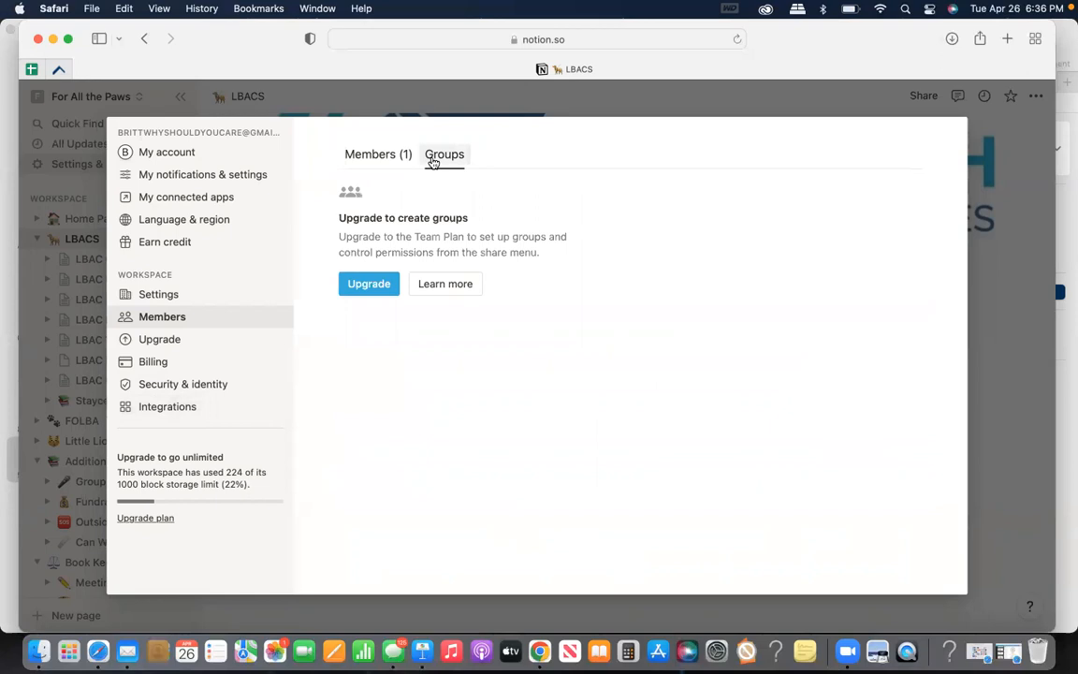
left_click(380, 157)
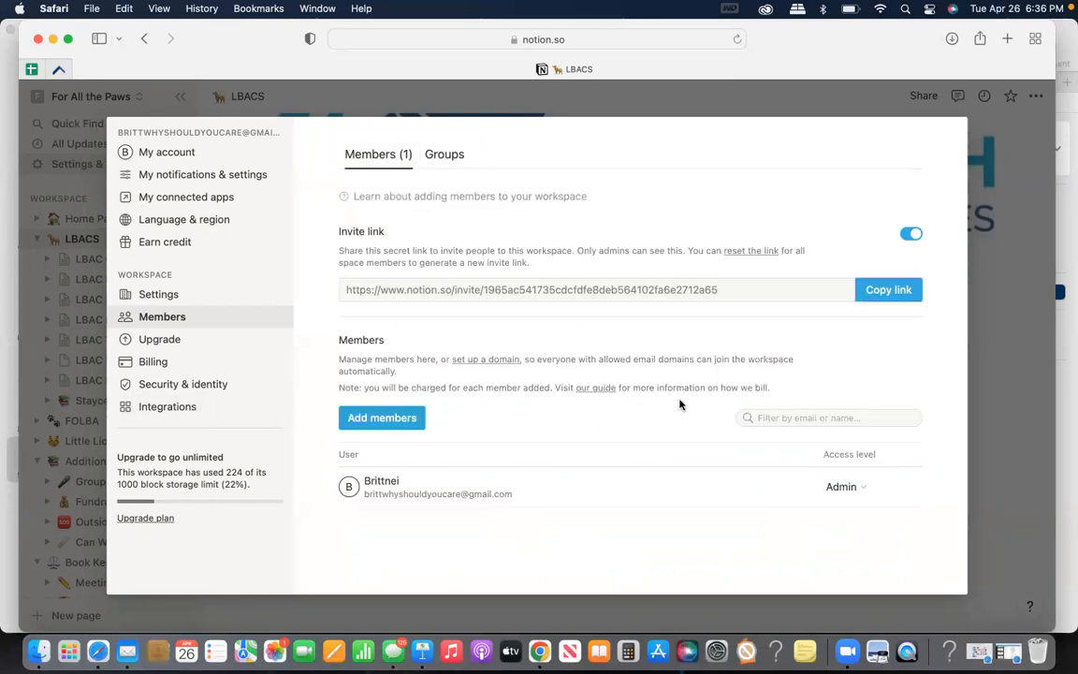
left_click(1029, 342)
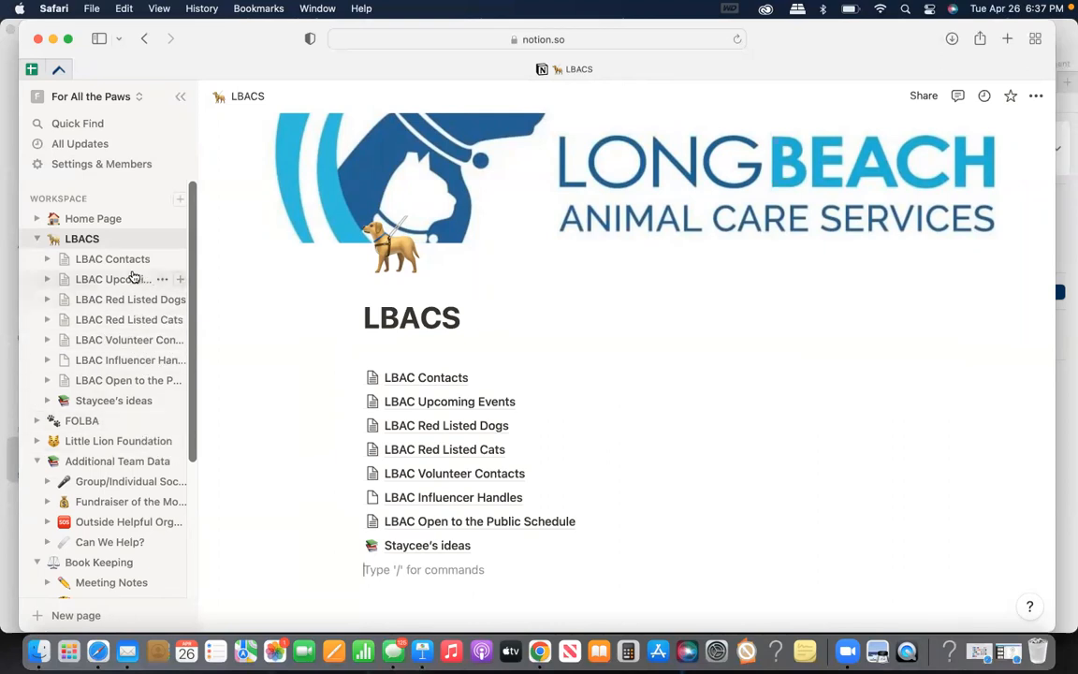
left_click(97, 219)
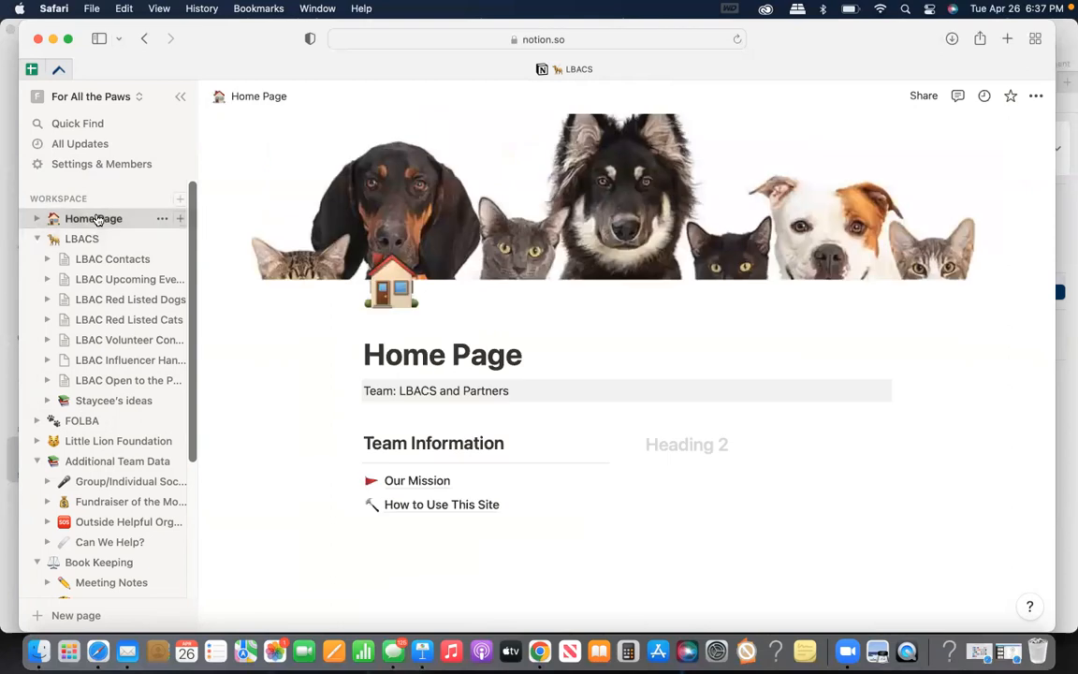